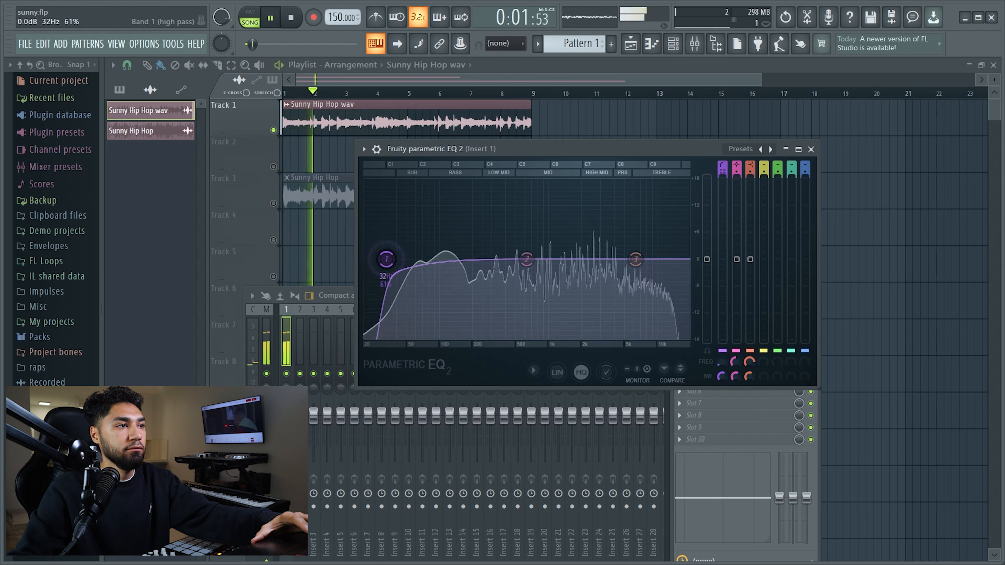
Step: Raise the band 1 high-pass cutoff of the parametric EQ on Insert 1 to about 200 Hz
{"action": "left_click_drag", "start_coordinate": [386, 259], "coordinate": [480, 258]}
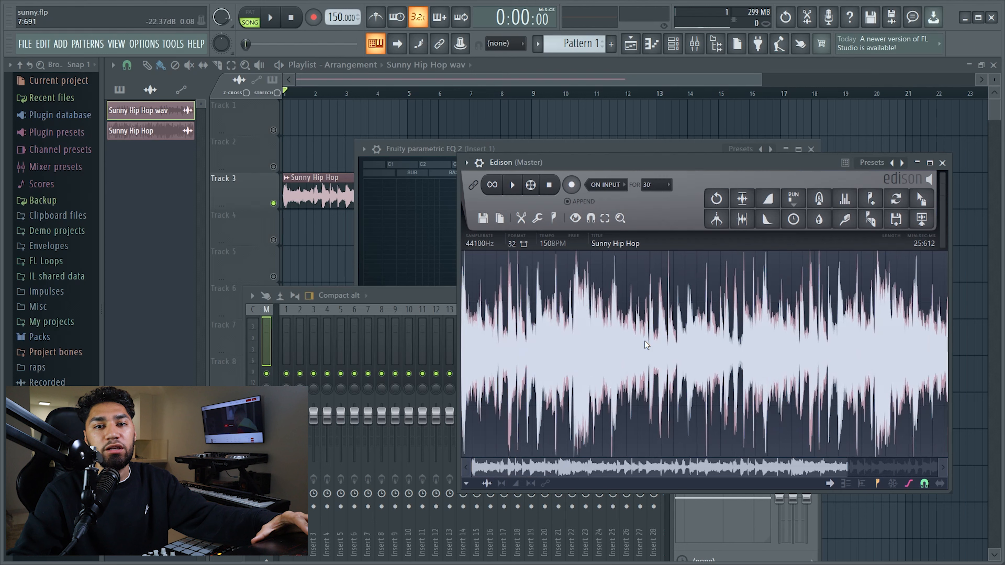
Step: Audition the Sunny Hip Hop sample in Edison and select its opening phrase from 0:000 to 1:589 with looping on
{"action": "key", "text": "space"}
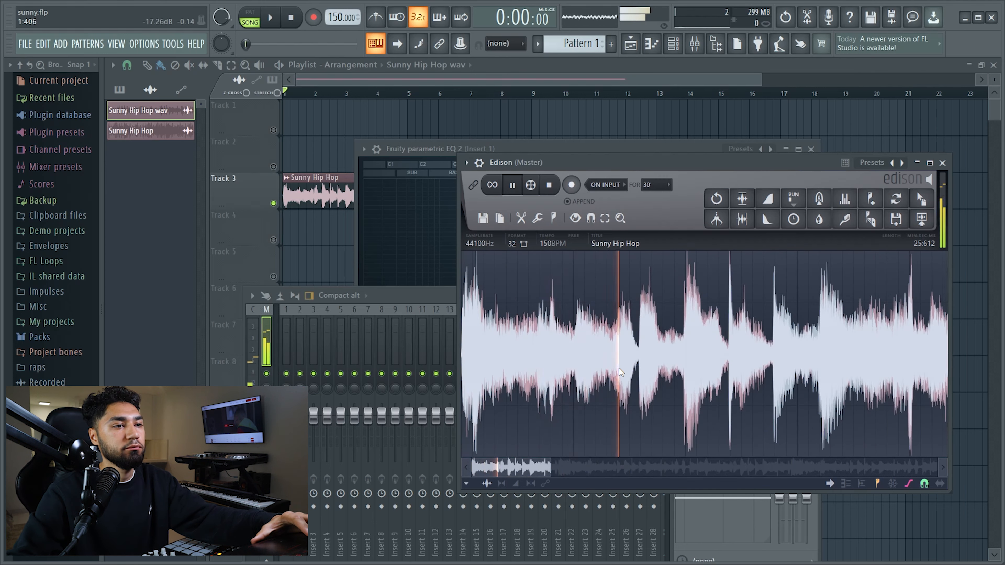
{"action": "key", "text": "space"}
{"action": "left_click", "coordinate": [512, 184]}
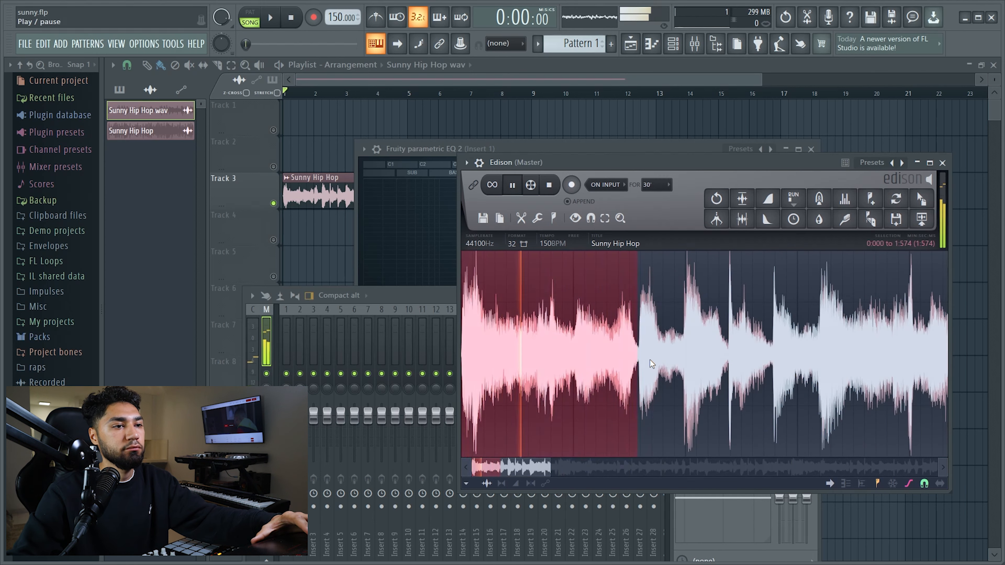
{"action": "left_click", "coordinate": [512, 185]}
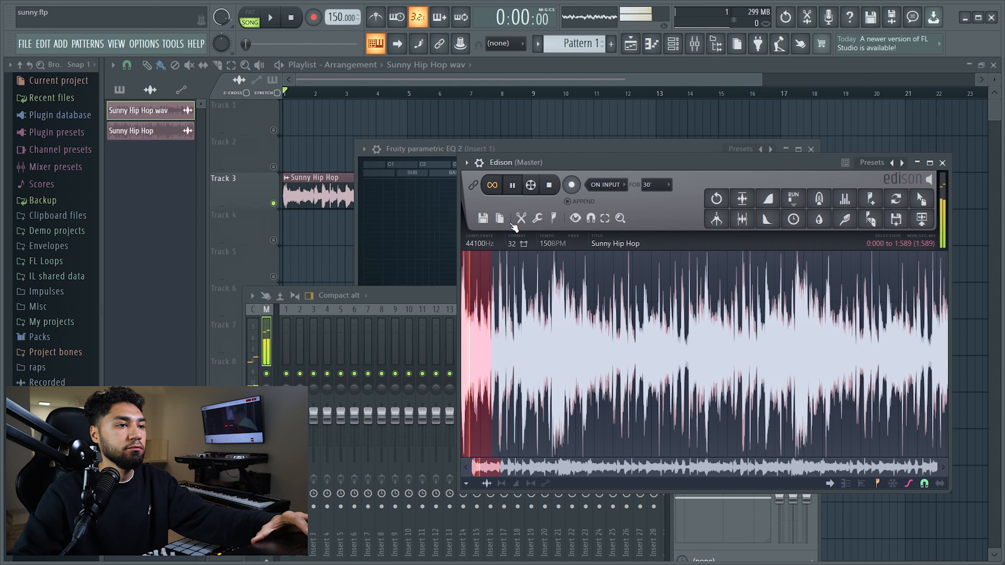
{"action": "key", "text": "space"}
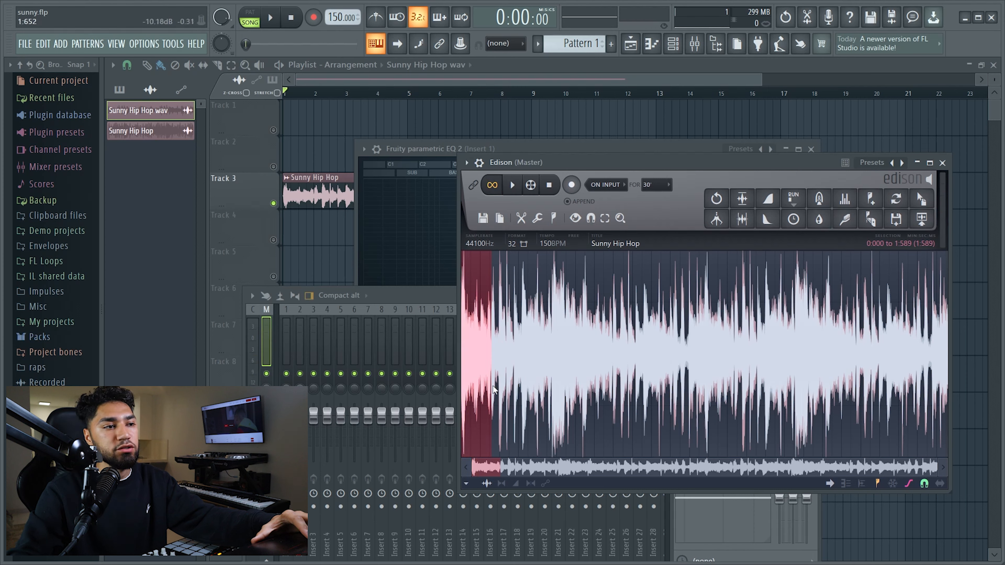
Step: Place the selected opening phrase as a clip at the start of playlist Track 1 and mute that track
{"action": "left_click_drag", "start_coordinate": [921, 198], "coordinate": [300, 121]}
{"action": "left_click", "coordinate": [275, 129]}
{"action": "left_click", "coordinate": [277, 130]}
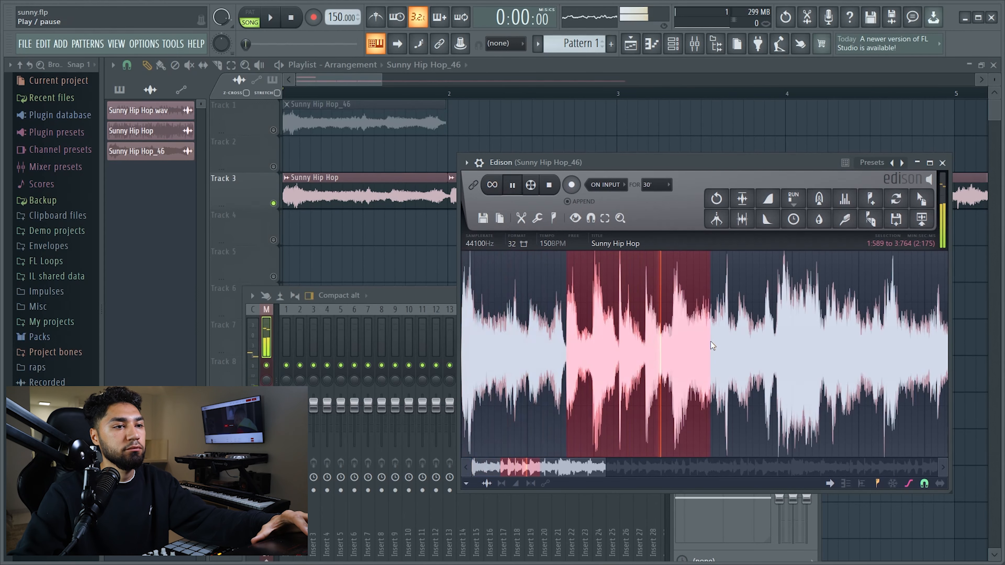
Step: Continue chopping the sample in Edison, selecting successive phrases such as 4:745 to 6:416 for separate playlist tracks
{"action": "scroll", "coordinate": [679, 354], "scroll_direction": "up", "scroll_amount": 2}
{"action": "scroll", "coordinate": [620, 367], "scroll_direction": "up", "scroll_amount": 2}
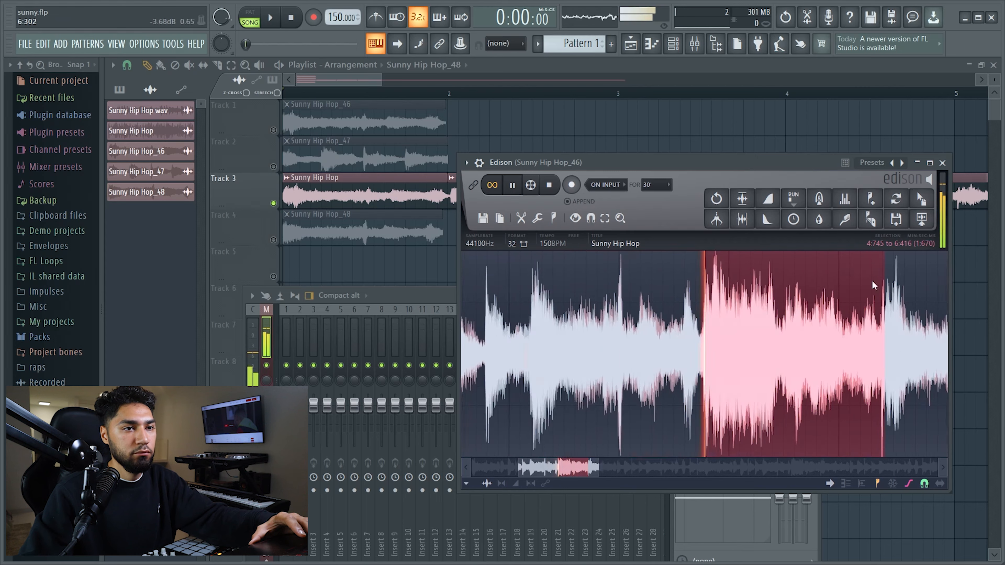
{"action": "left_click_drag", "start_coordinate": [590, 348], "coordinate": [764, 346]}
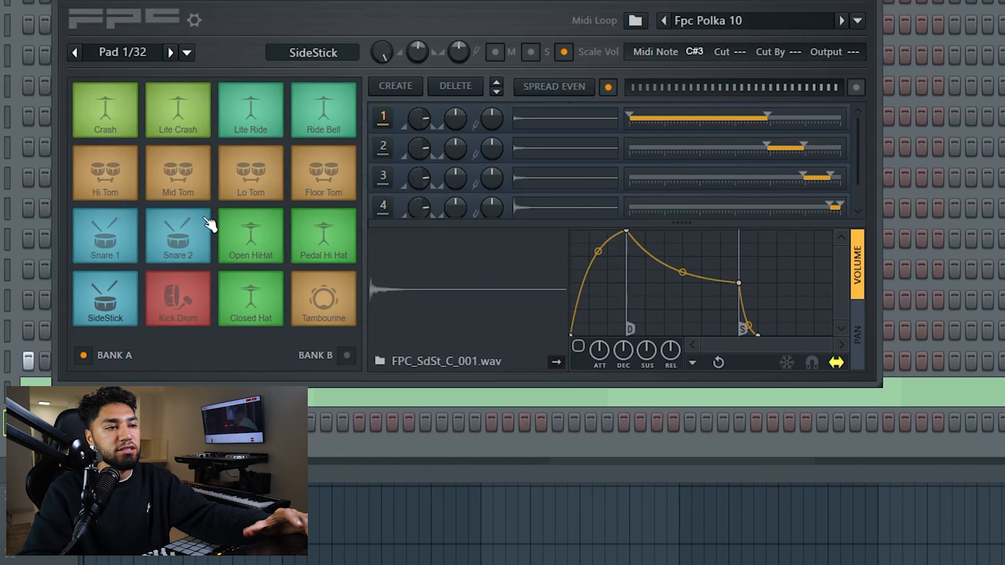
Step: Load another FPC preset in place of the default drum kit
{"action": "left_click", "coordinate": [74, 62]}
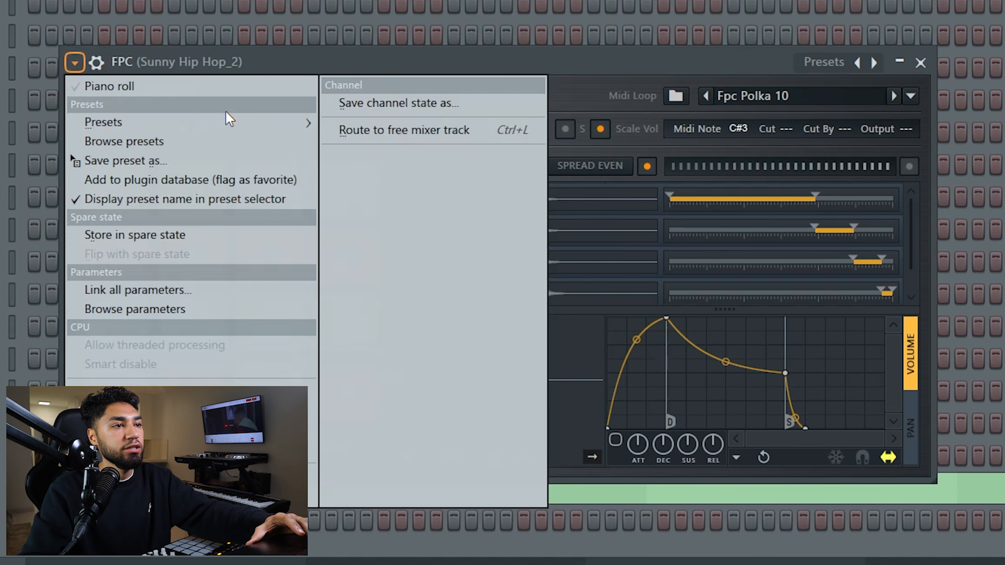
{"action": "mouse_move", "coordinate": [280, 126]}
{"action": "left_click", "coordinate": [353, 218]}
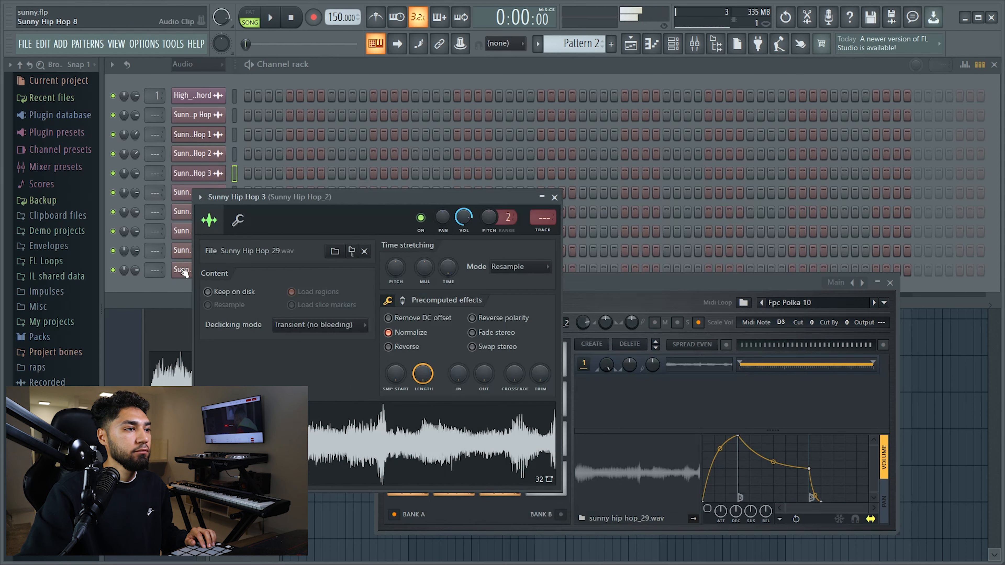
Step: Load the Sunny Hip Hop 4 chop onto an FPC pad and open the following chop's channel
{"action": "left_click", "coordinate": [182, 193]}
{"action": "left_click_drag", "start_coordinate": [218, 361], "coordinate": [542, 481]}
{"action": "left_click", "coordinate": [186, 211]}
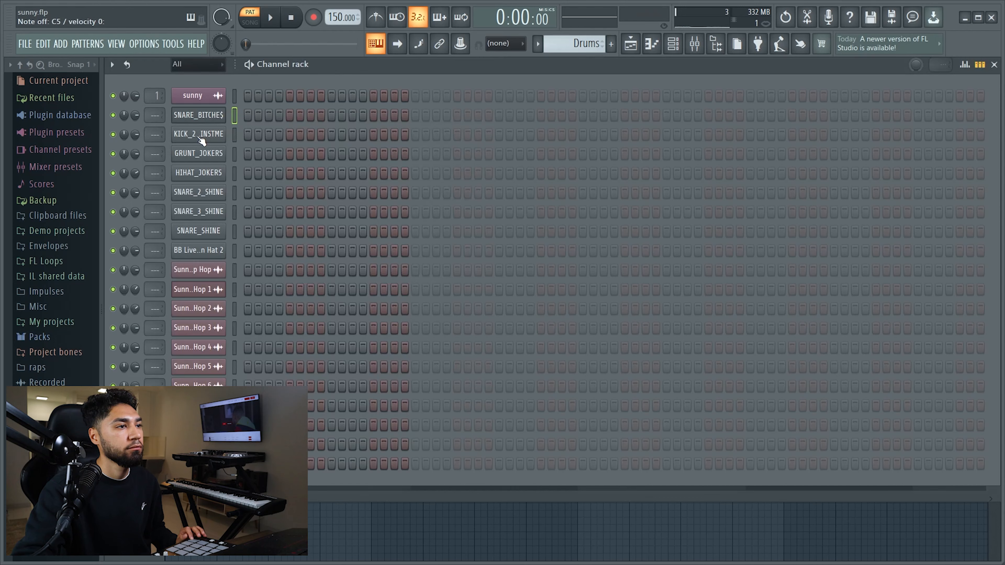
Step: Preview the kick, HIHAT_JOKERS and SNARE_2_SHINE drum samples in the channel rack
{"action": "left_click", "coordinate": [199, 134]}
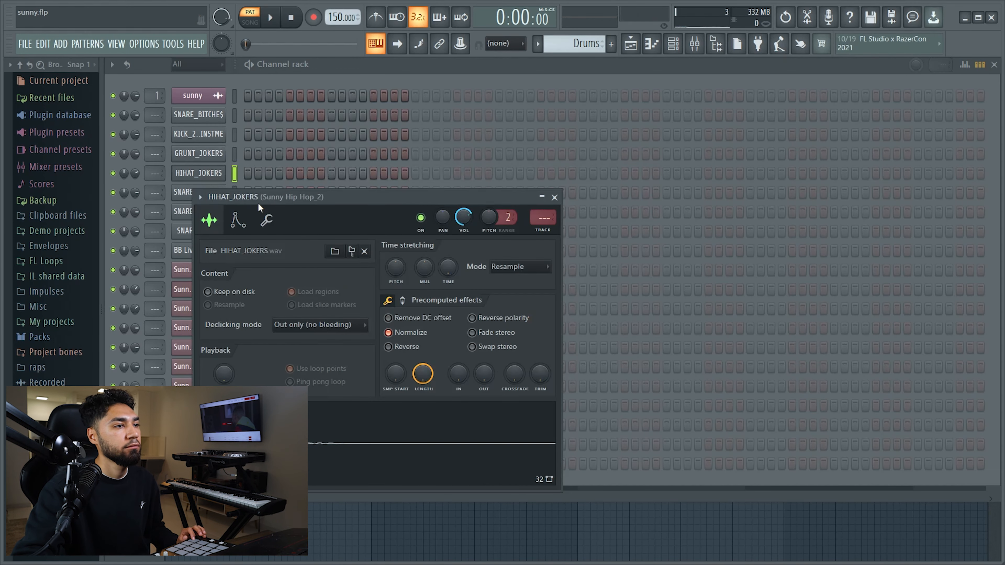
{"action": "left_click_drag", "start_coordinate": [259, 196], "coordinate": [358, 157]}
{"action": "left_click", "coordinate": [205, 192]}
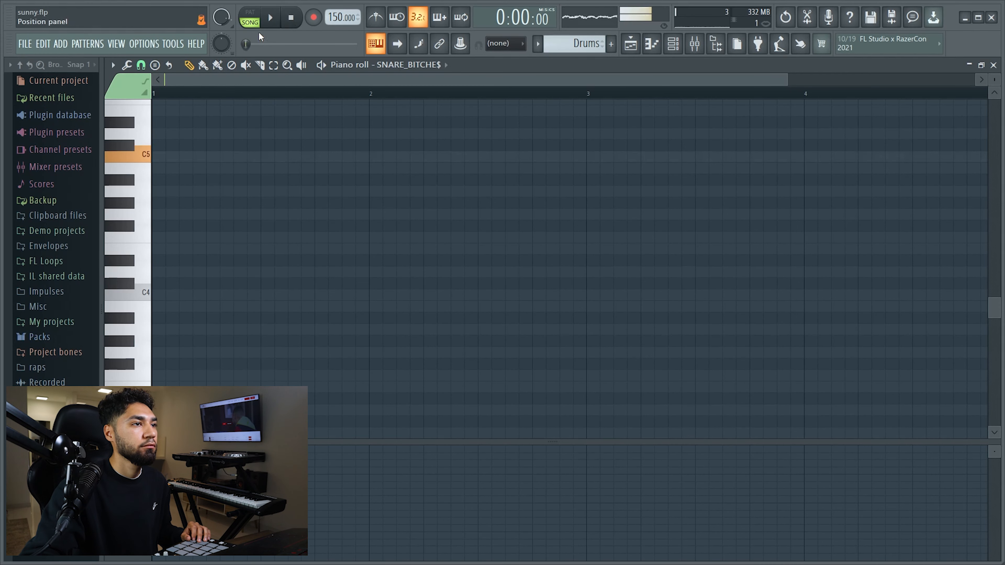
Step: Add C5 notes for the first snare channel on the third beat of bars 1 to 4 during playback
{"action": "key", "text": "space"}
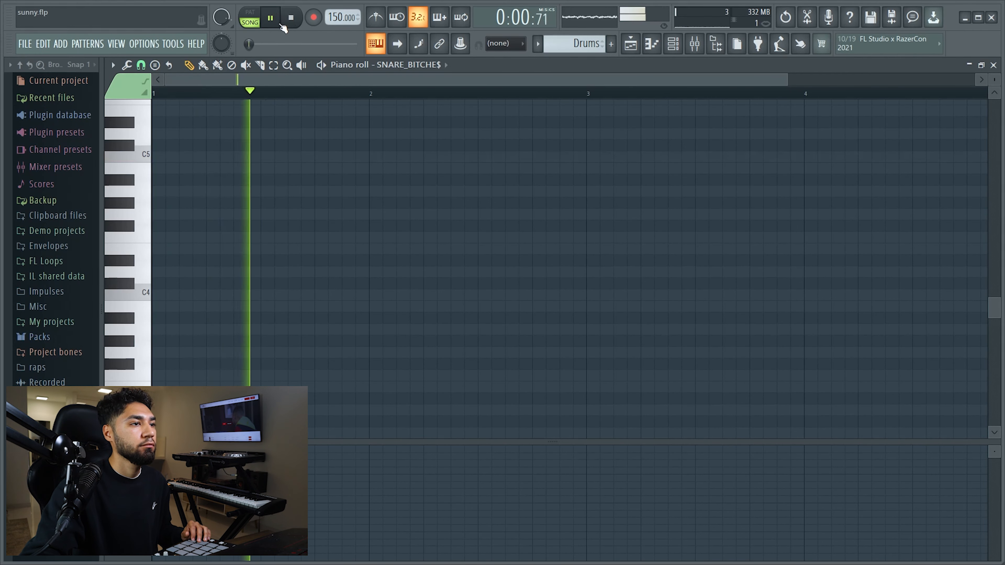
{"action": "left_click", "coordinate": [273, 156]}
{"action": "left_click", "coordinate": [488, 156]}
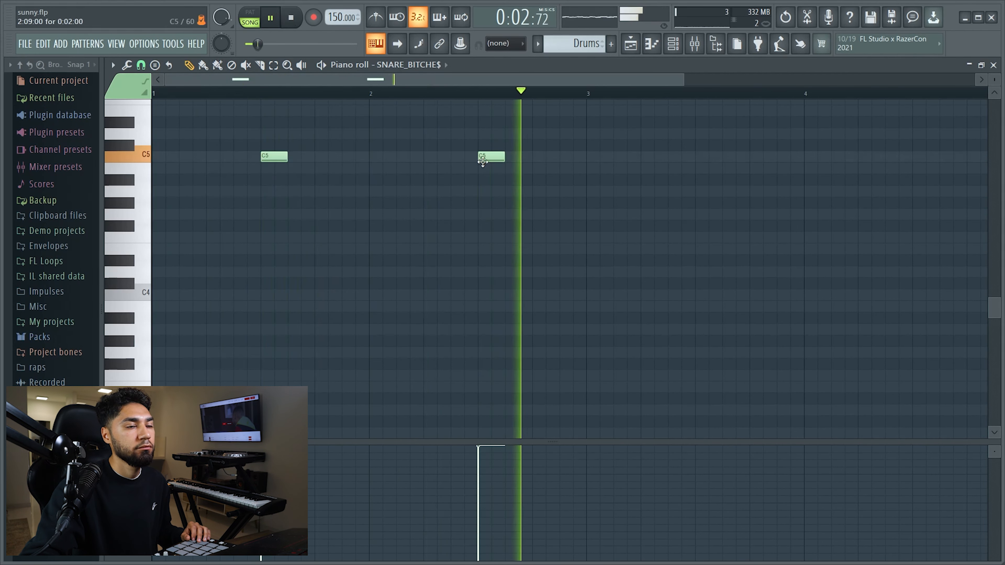
{"action": "left_click", "coordinate": [705, 157]}
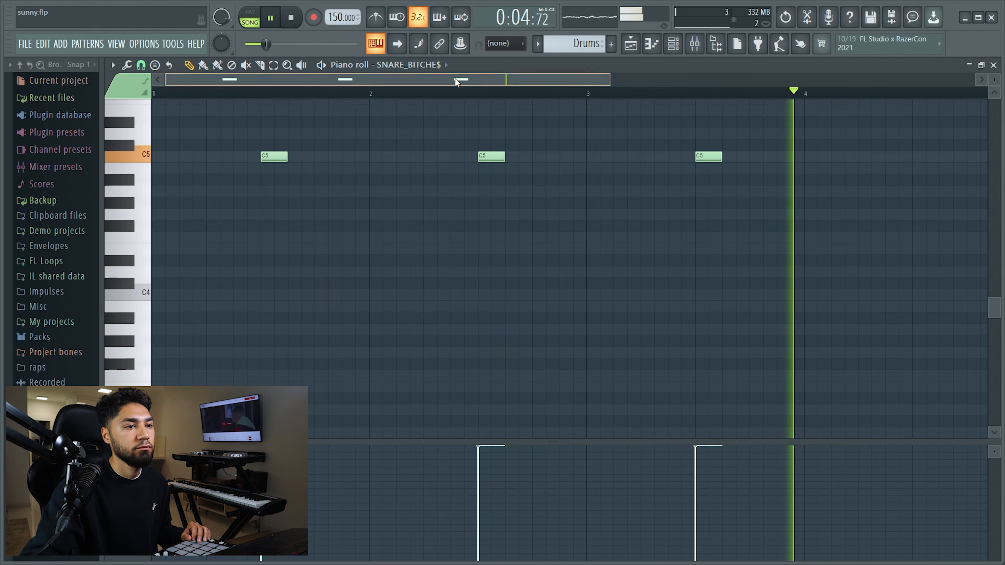
{"action": "left_click", "coordinate": [624, 156]}
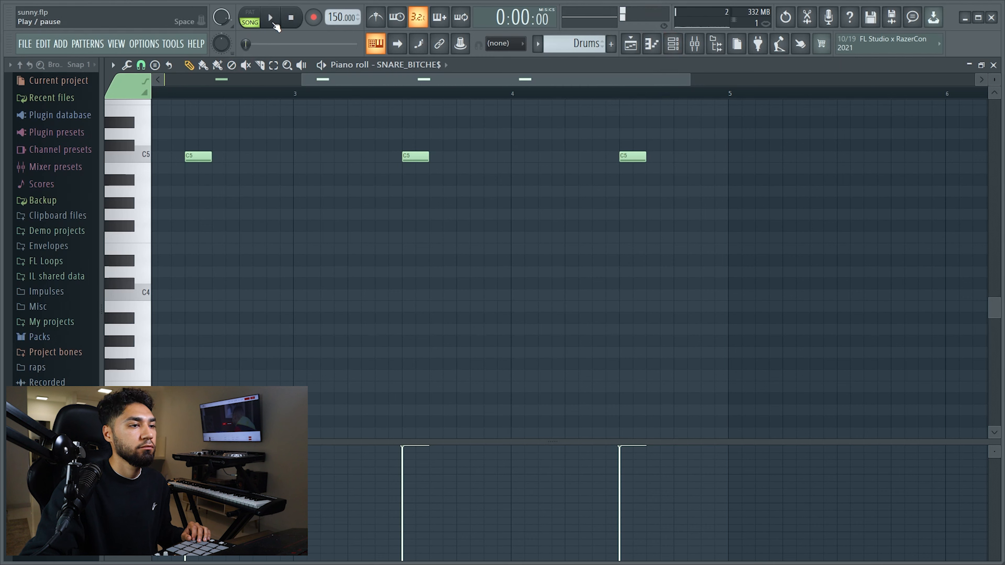
Step: In the KICK_2_AGAINSTME piano roll, place a C5 kick note at the very start of bar 1
{"action": "left_click", "coordinate": [672, 44]}
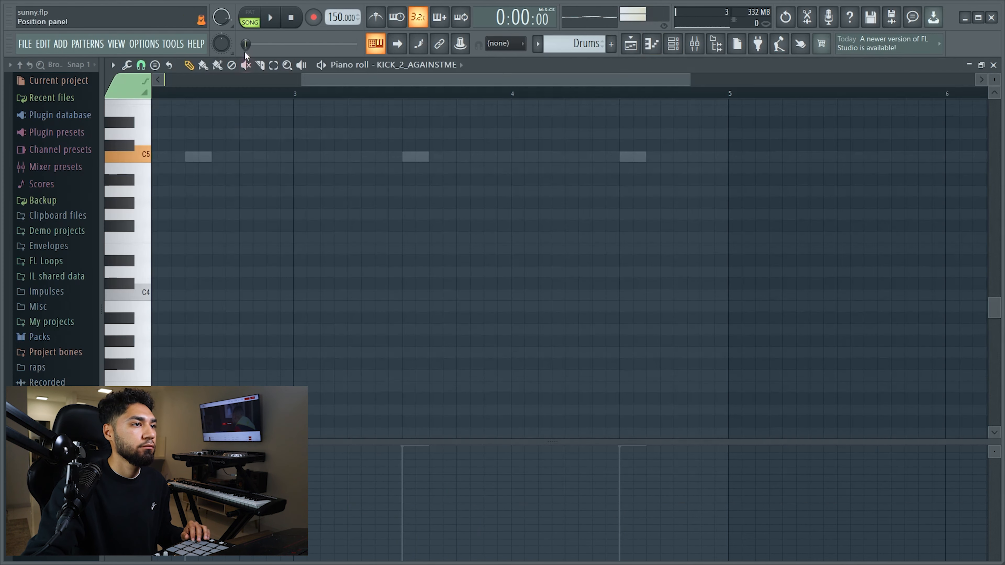
{"action": "left_click_drag", "start_coordinate": [324, 81], "coordinate": [187, 81]}
{"action": "left_click", "coordinate": [280, 20]}
{"action": "left_click", "coordinate": [171, 158]}
{"action": "left_click_drag", "start_coordinate": [171, 160], "coordinate": [157, 160]}
Step: Add C5 kick notes on steps 7 and 15 of bar 1 and step 5 of bar 2, and play them back
{"action": "left_click", "coordinate": [281, 24]}
{"action": "left_click", "coordinate": [281, 23]}
{"action": "left_click", "coordinate": [240, 158]}
{"action": "left_click", "coordinate": [348, 157]}
{"action": "left_click", "coordinate": [430, 157]}
{"action": "left_click", "coordinate": [291, 19]}
{"action": "left_click", "coordinate": [276, 23]}
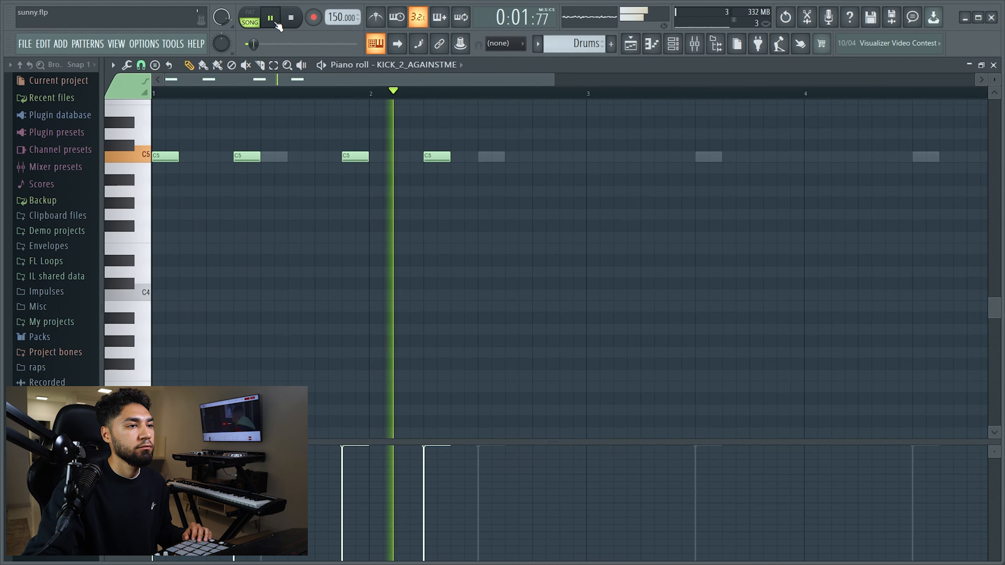
{"action": "left_click", "coordinate": [300, 22]}
Step: Fill the HIHAT_JOKERS channel with a hit every 2 steps
{"action": "left_click", "coordinate": [672, 43]}
{"action": "left_click", "coordinate": [198, 173]}
{"action": "left_click", "coordinate": [212, 177]}
{"action": "right_click", "coordinate": [205, 175]}
{"action": "left_click", "coordinate": [242, 270]}
Step: Lower the HIHAT_JOKERS channel volume to 74%, route it to mixer track 2, and check the sound
{"action": "left_click_drag", "start_coordinate": [135, 174], "coordinate": [135, 190]}
{"action": "left_click_drag", "start_coordinate": [153, 173], "coordinate": [133, 173]}
{"action": "key", "text": "space"}
{"action": "key", "text": "space"}
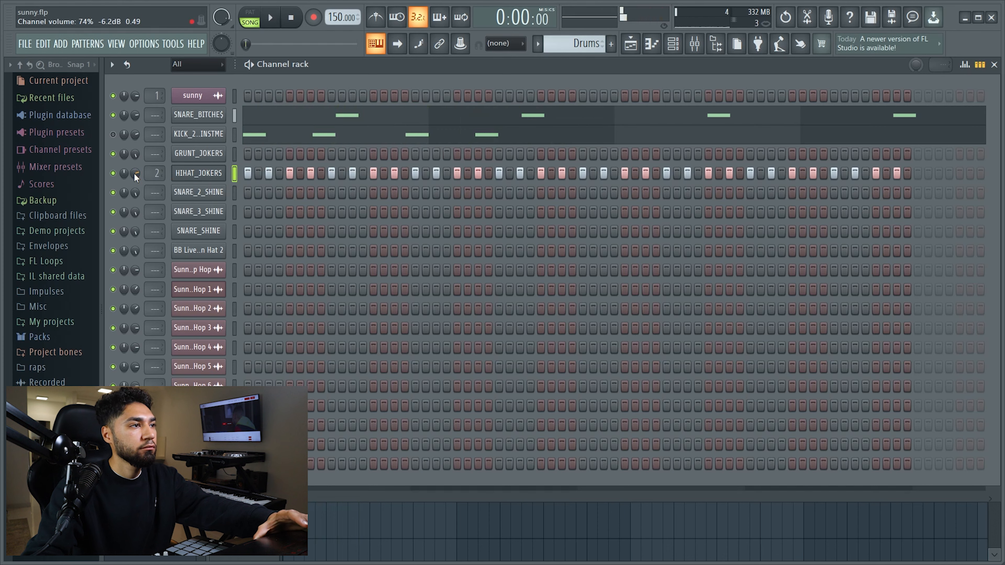
Step: In the HIHAT_JOKERS piano roll, replace the filled pattern with C5 notes on steps 1, 5 and 9 of bar 1
{"action": "right_click", "coordinate": [210, 173]}
{"action": "right_click", "coordinate": [210, 174]}
{"action": "right_click", "coordinate": [211, 174]}
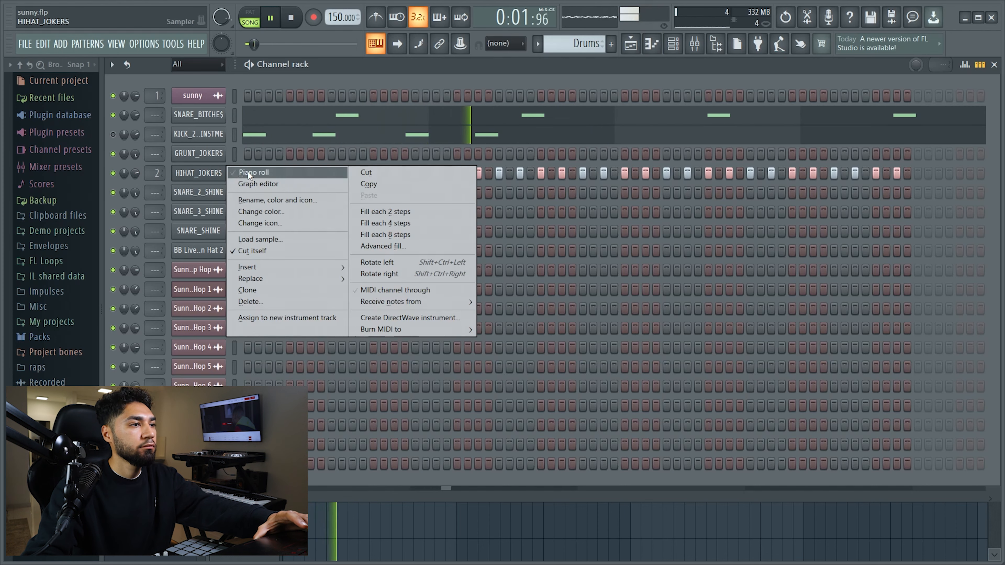
{"action": "left_click", "coordinate": [248, 171]}
{"action": "left_click_drag", "start_coordinate": [555, 79], "coordinate": [580, 79]}
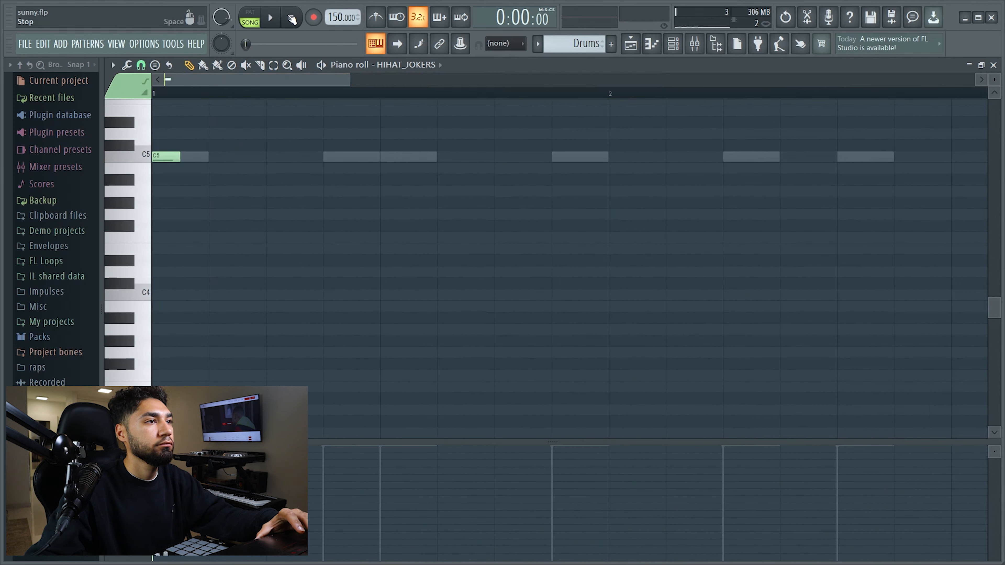
{"action": "key", "text": "space"}
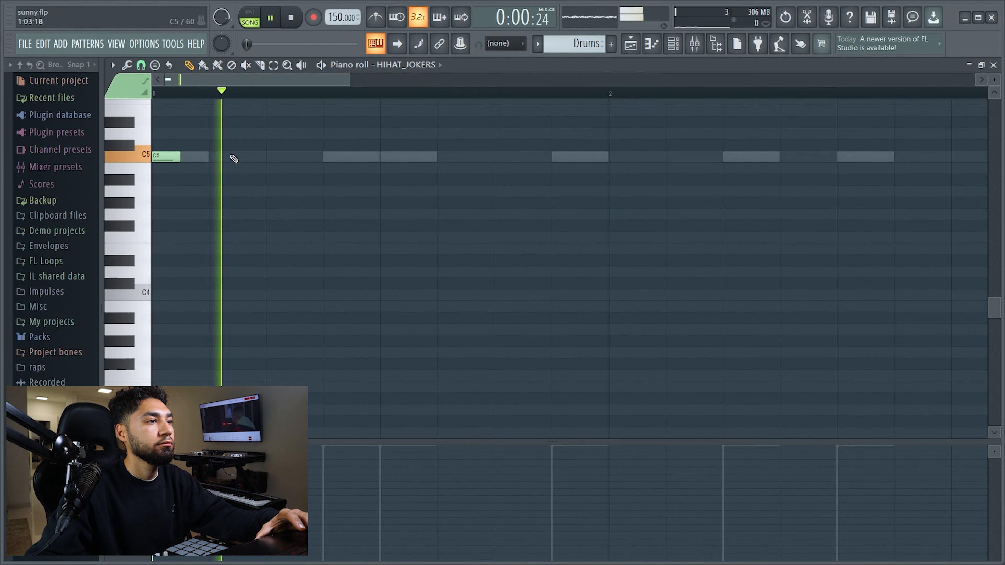
{"action": "key", "text": "space"}
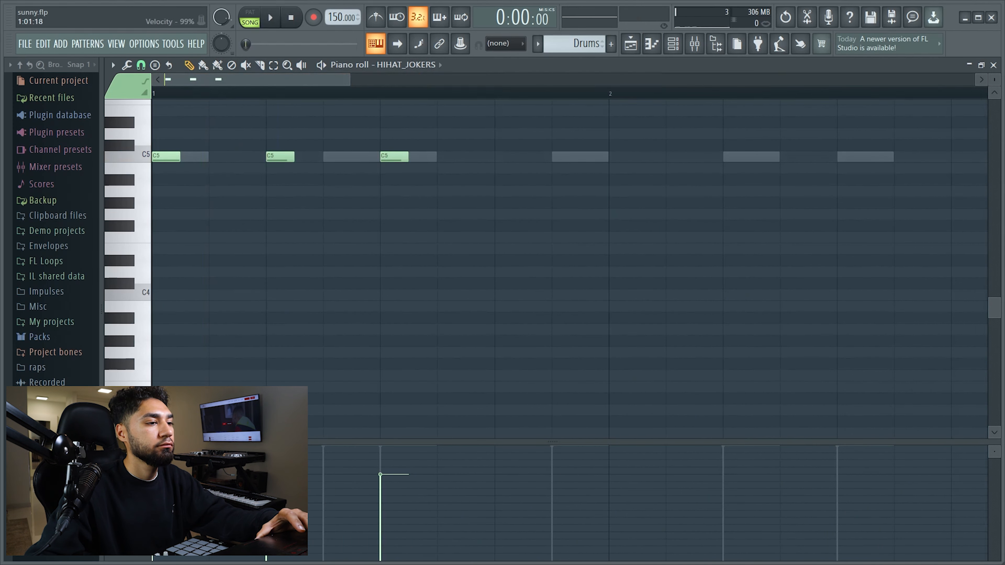
{"action": "key", "text": "space"}
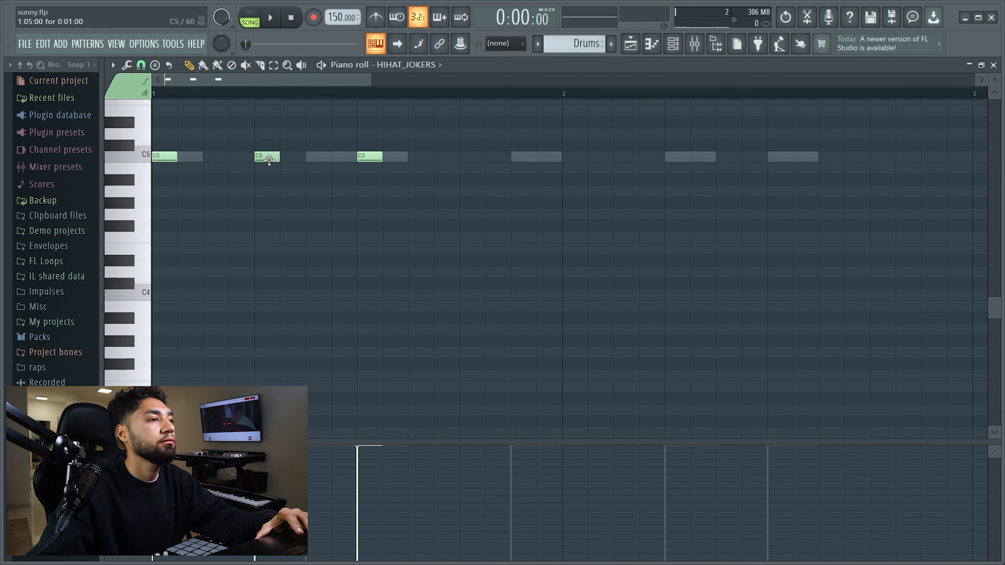
Step: Add hi-hat notes on steps 3 and 4 of bar 1, delete the step 9 note, and play the pattern
{"action": "left_click_drag", "start_coordinate": [269, 160], "coordinate": [213, 155]}
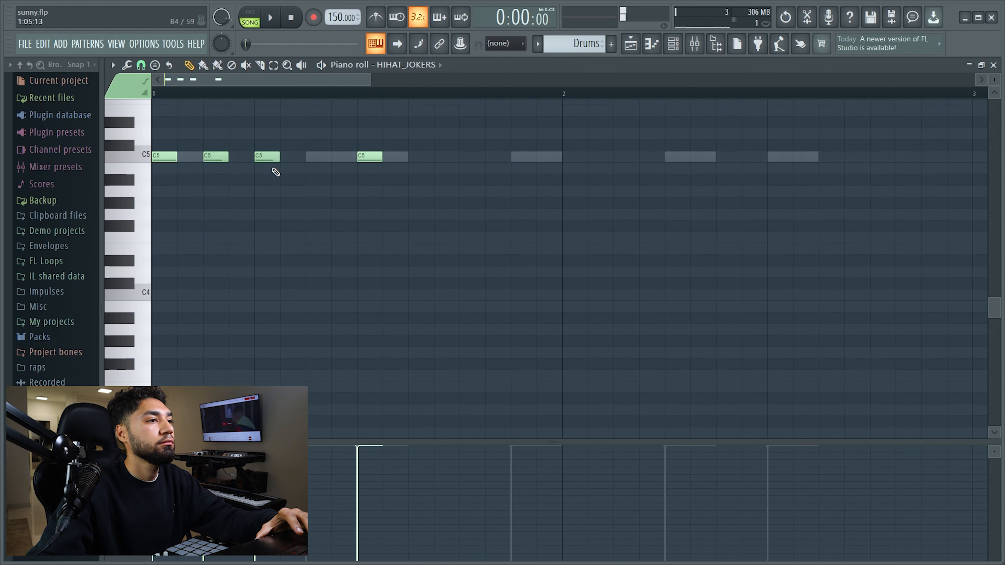
{"action": "left_click", "coordinate": [239, 157]}
{"action": "right_click", "coordinate": [370, 155]}
{"action": "key", "text": "space"}
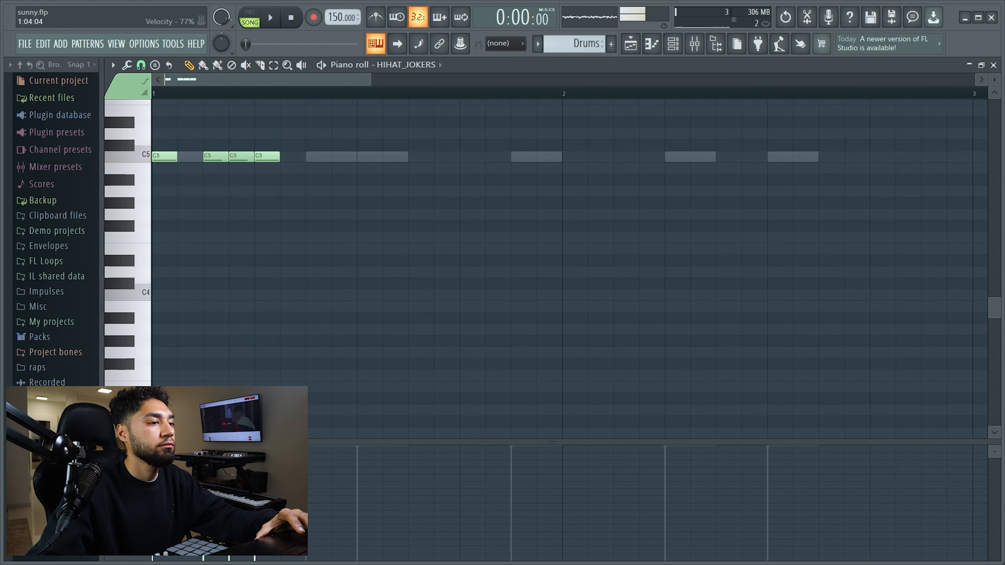
{"action": "key", "text": "space"}
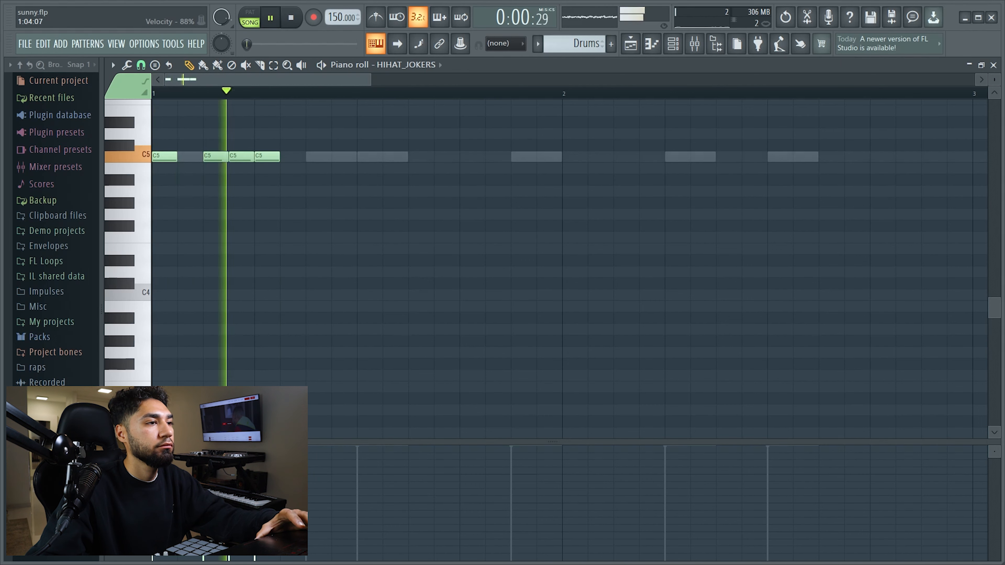
Step: Add C5 hi-hat notes every two steps from step 7 of bar 1 into bar 2, alternating about 76% and full velocity
{"action": "left_click", "coordinate": [309, 157]}
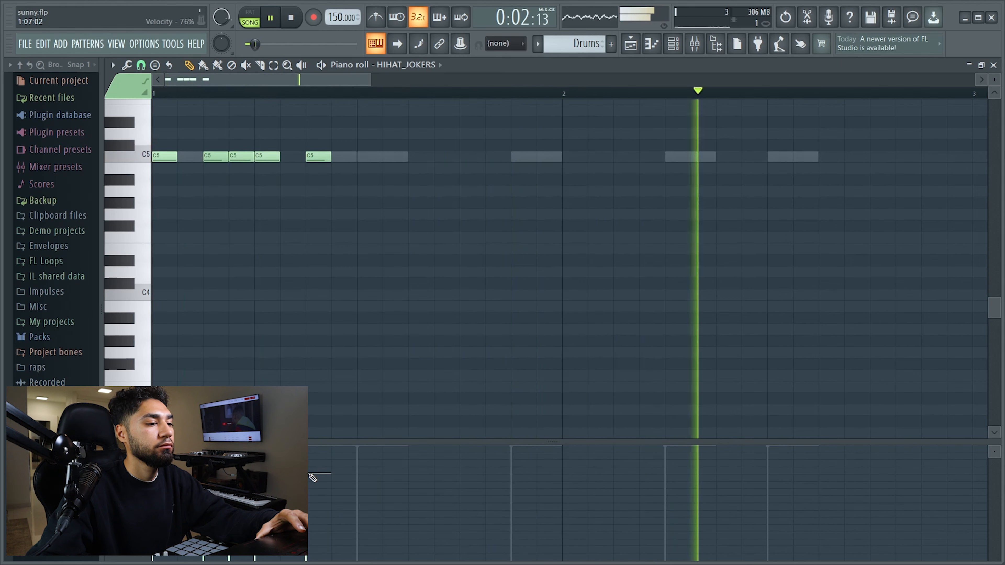
{"action": "key", "text": "space"}
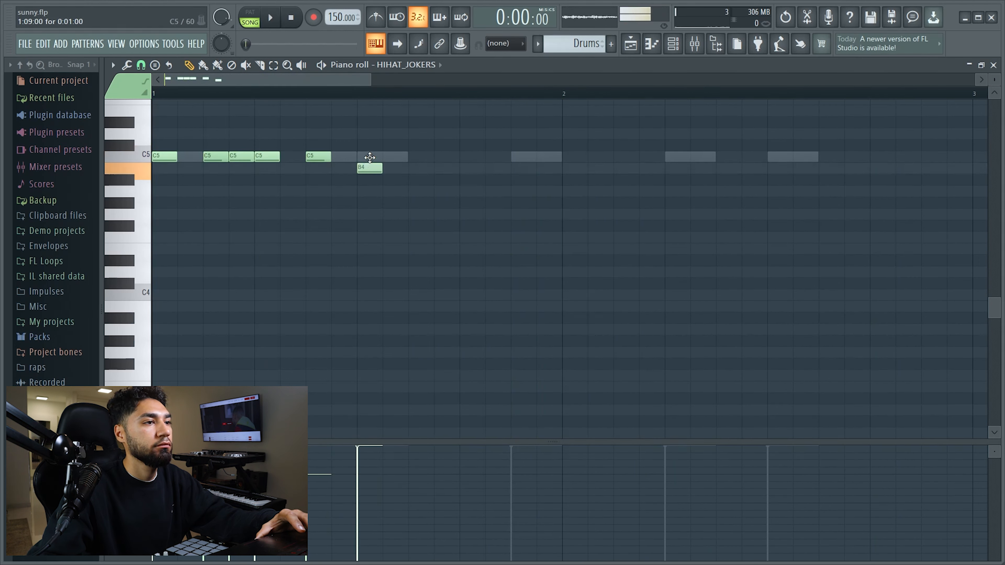
{"action": "left_click_drag", "start_coordinate": [369, 158], "coordinate": [370, 157]}
{"action": "key", "text": "space"}
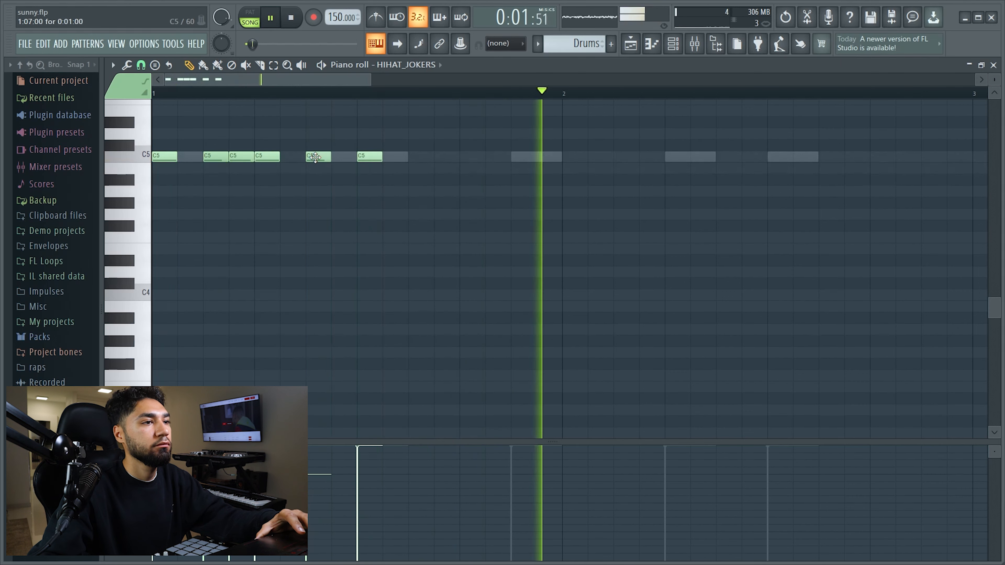
{"action": "left_click", "coordinate": [416, 157]}
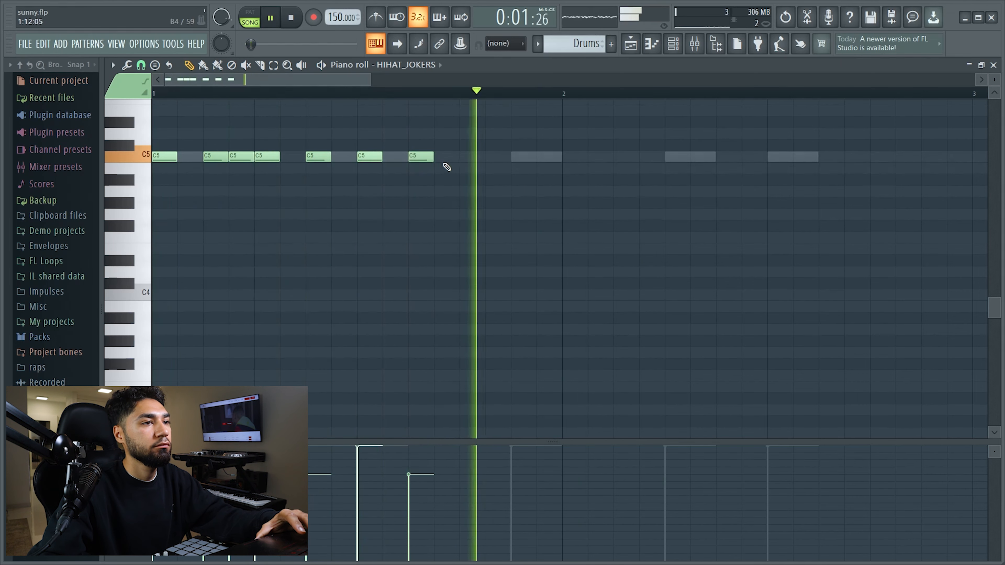
{"action": "left_click", "coordinate": [467, 157]}
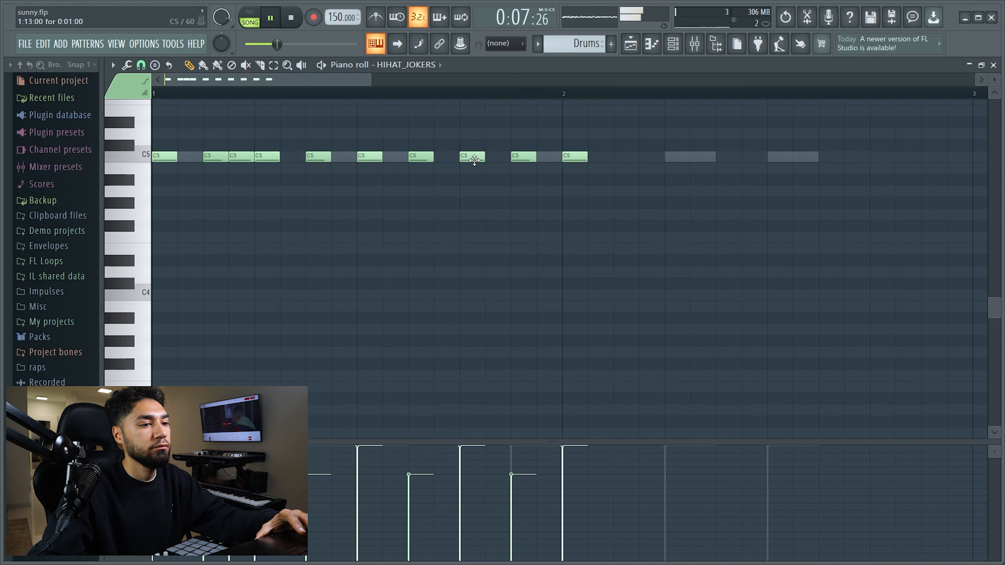
{"action": "left_click", "coordinate": [619, 159]}
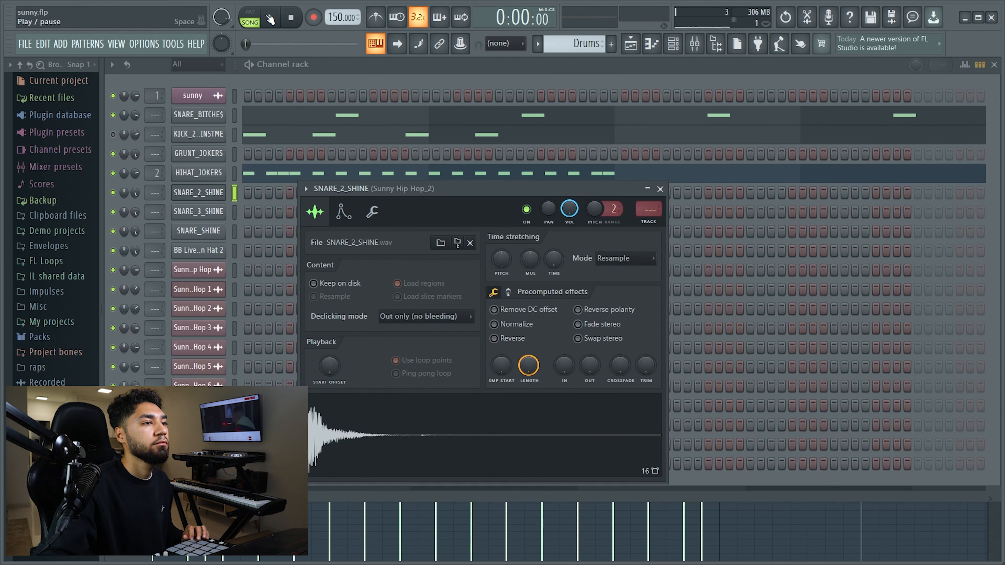
Step: Add C5 notes on steps 9 and 15 of bar 1 in the SNARE_3_SHINE piano roll and play the song
{"action": "left_click", "coordinate": [270, 18]}
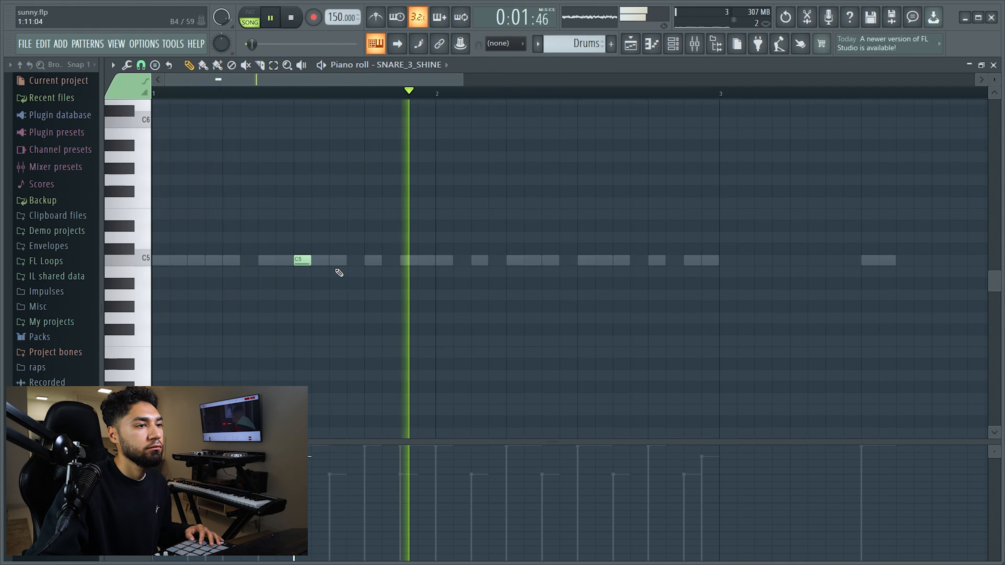
{"action": "left_click", "coordinate": [291, 19]}
{"action": "left_click", "coordinate": [250, 19]}
{"action": "left_click", "coordinate": [277, 21]}
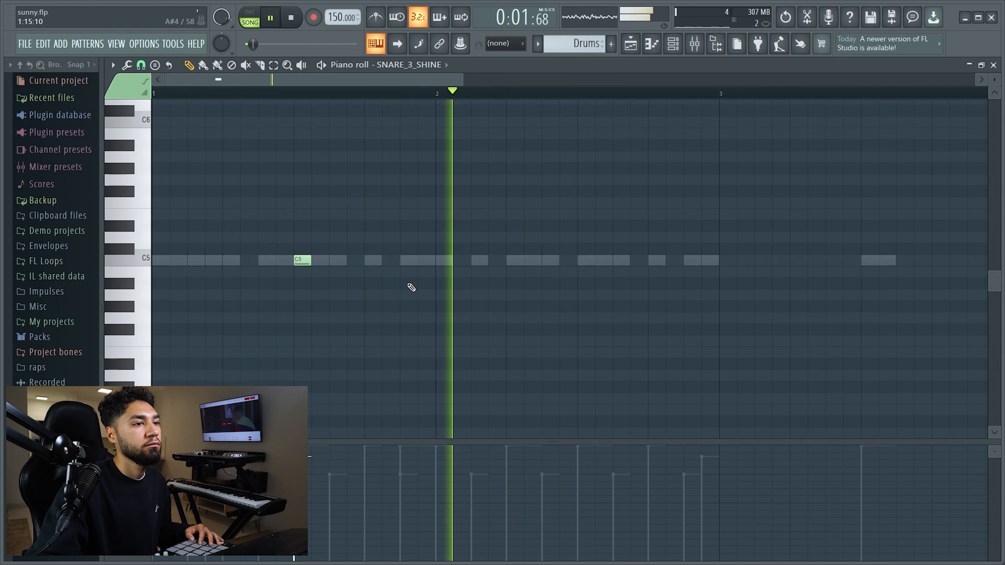
{"action": "left_click", "coordinate": [387, 260]}
{"action": "left_click", "coordinate": [269, 18]}
{"action": "left_click", "coordinate": [268, 18]}
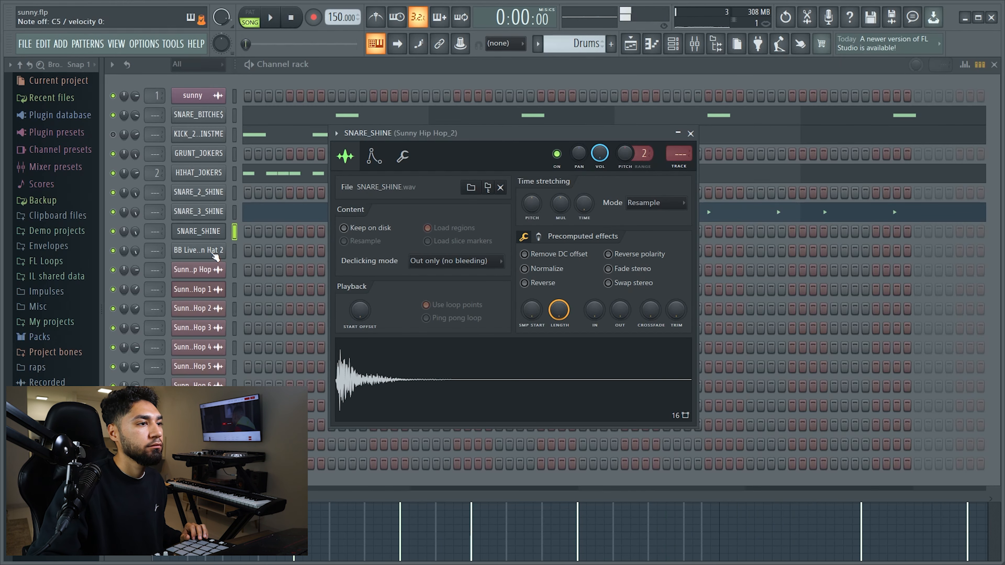
Step: Preview the BB Live Open Hat 2 channel and add C5 notes on step 5 of bars 1 and 3 in its piano roll
{"action": "left_click", "coordinate": [215, 257]}
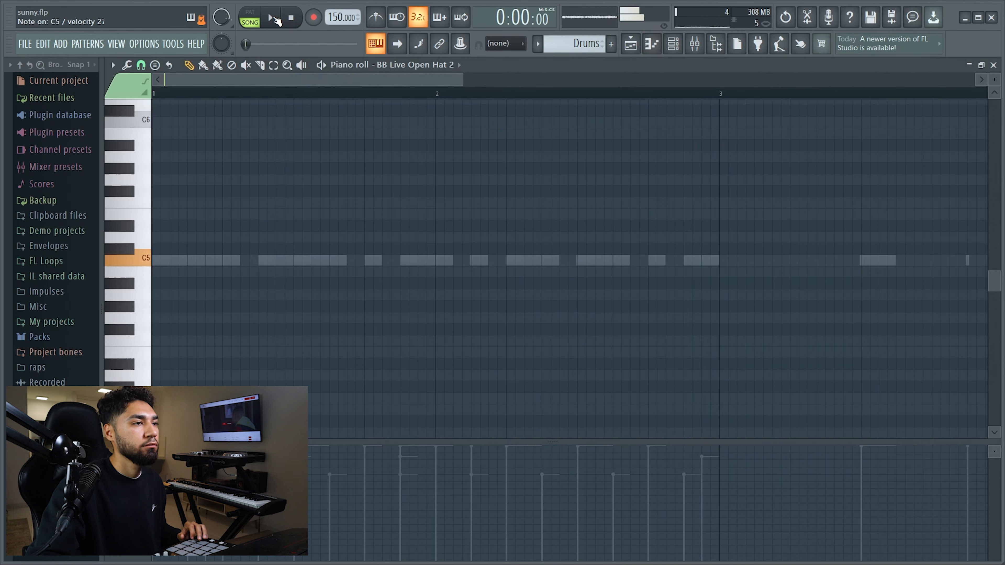
{"action": "left_click", "coordinate": [270, 17]}
{"action": "left_click", "coordinate": [270, 17]}
{"action": "left_click", "coordinate": [280, 19]}
{"action": "key", "text": "space"}
{"action": "left_click", "coordinate": [214, 261]}
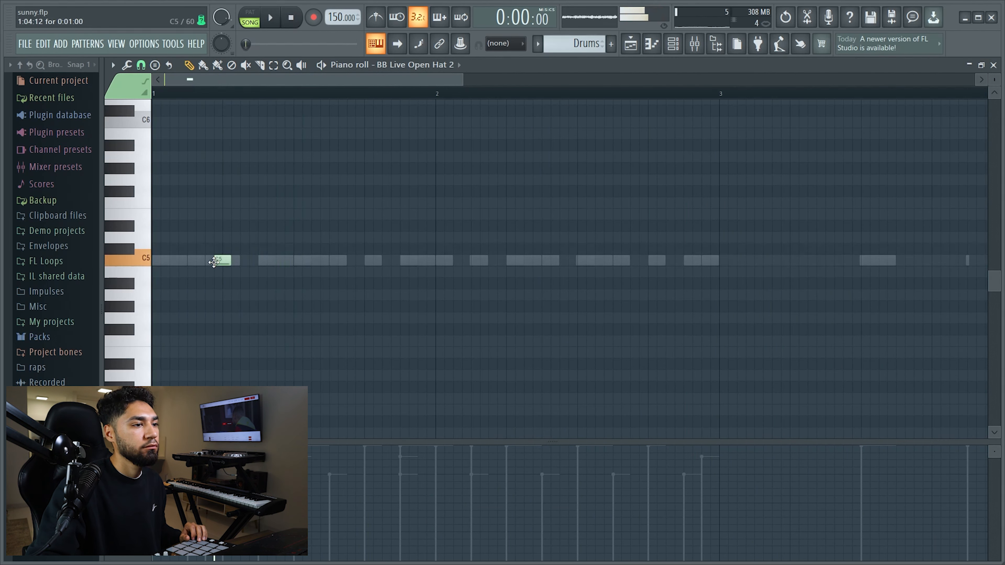
{"action": "key", "text": "space"}
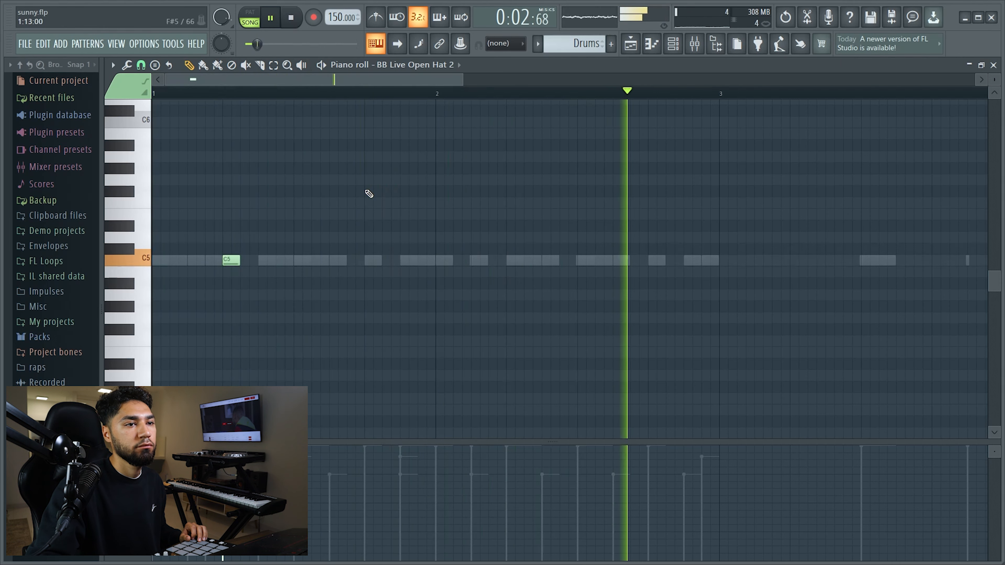
{"action": "left_click", "coordinate": [797, 260]}
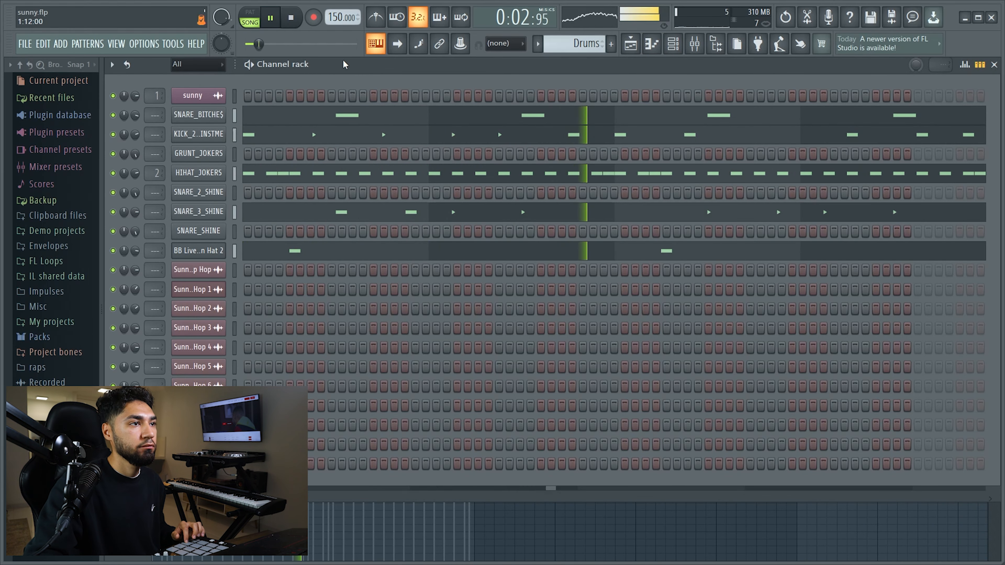
Step: In the BUTTER 808 8 piano roll, add B4 notes on steps 1, 7 and 13 of bar 1 and check the playback
{"action": "right_click", "coordinate": [224, 361]}
{"action": "left_click", "coordinate": [252, 366]}
{"action": "right_click", "coordinate": [199, 464]}
{"action": "left_click", "coordinate": [249, 366]}
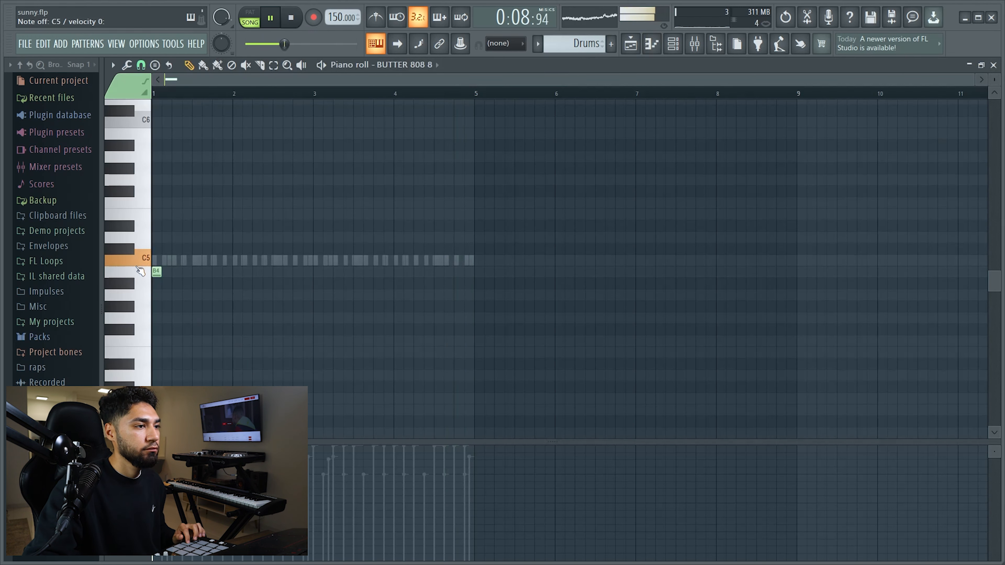
{"action": "left_click", "coordinate": [187, 272]}
{"action": "left_click", "coordinate": [216, 272]}
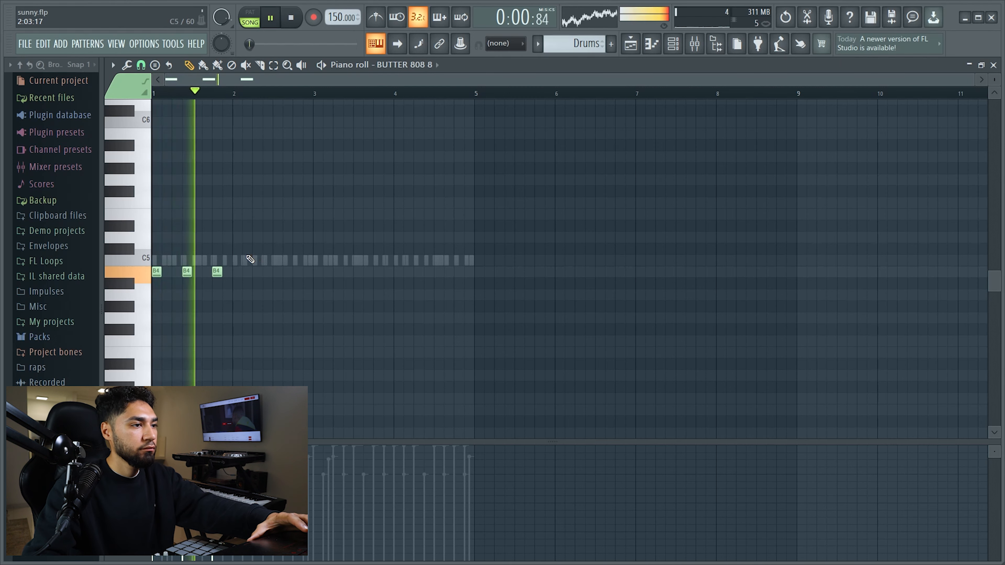
{"action": "key", "text": "space"}
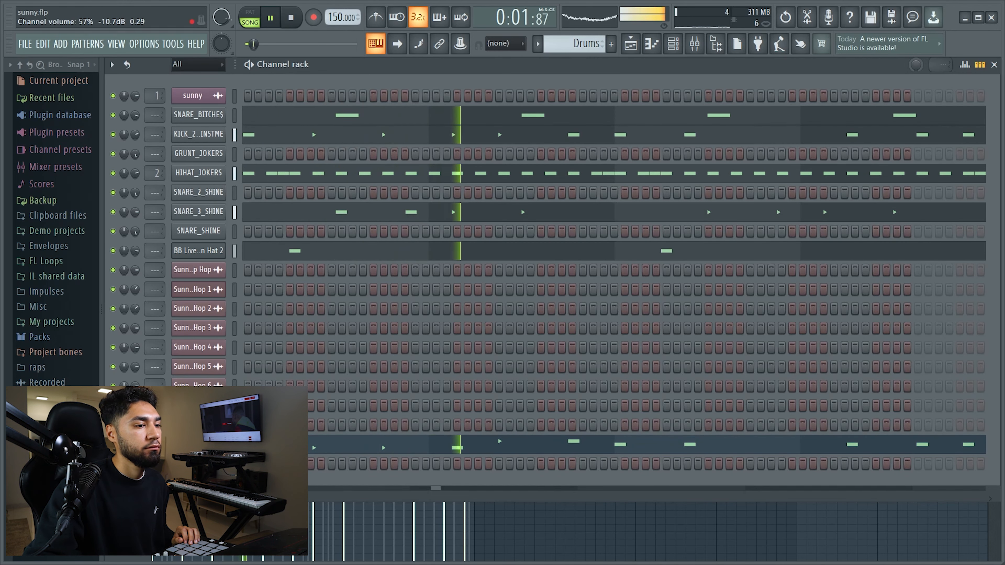
Step: In the BUTTER 808 8 piano roll, raise the notes on bar 1 step 13 and bar 2 step 3 to C#5, and play the result
{"action": "right_click", "coordinate": [223, 443]}
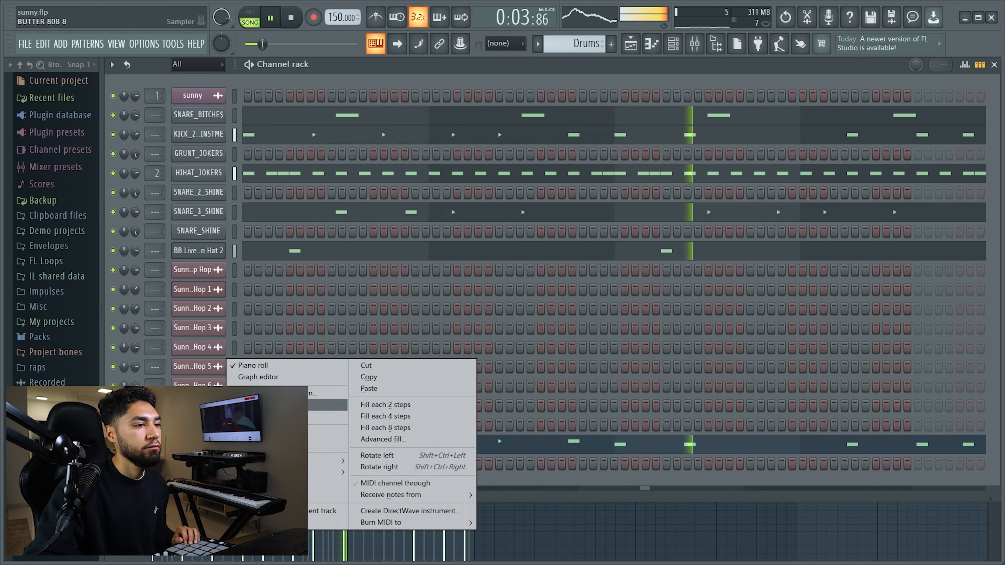
{"action": "left_click", "coordinate": [243, 366]}
{"action": "right_click", "coordinate": [224, 423]}
{"action": "left_click", "coordinate": [234, 427]}
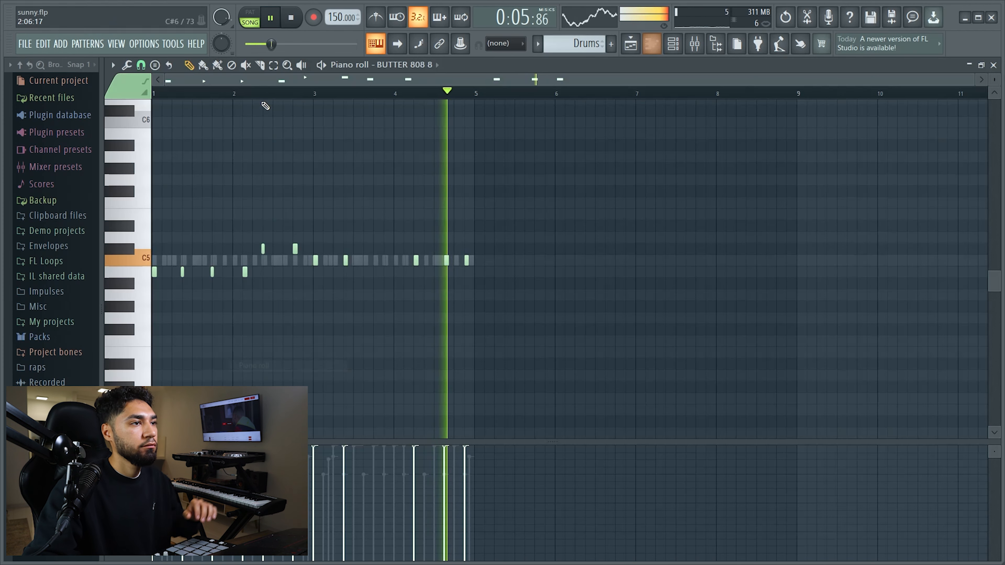
{"action": "left_click_drag", "start_coordinate": [212, 272], "coordinate": [212, 249]}
{"action": "left_click_drag", "start_coordinate": [244, 272], "coordinate": [245, 248]}
{"action": "key", "text": "space"}
{"action": "key", "text": "space"}
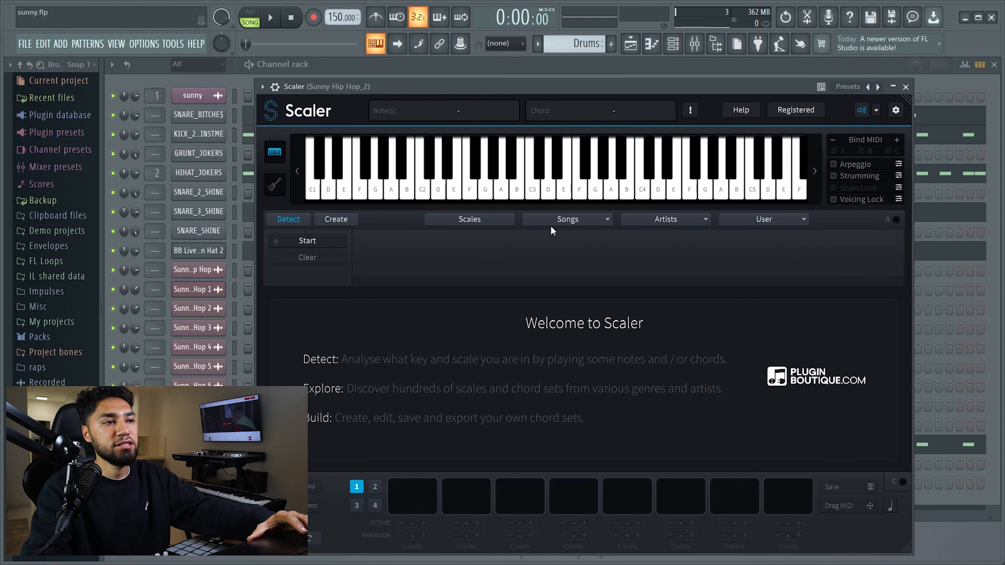
Step: Filter Scaler's scale list to note A and type Major scale, and select the A Major scale
{"action": "left_click", "coordinate": [483, 220]}
{"action": "scroll", "coordinate": [353, 392], "scroll_direction": "down", "scroll_amount": 10}
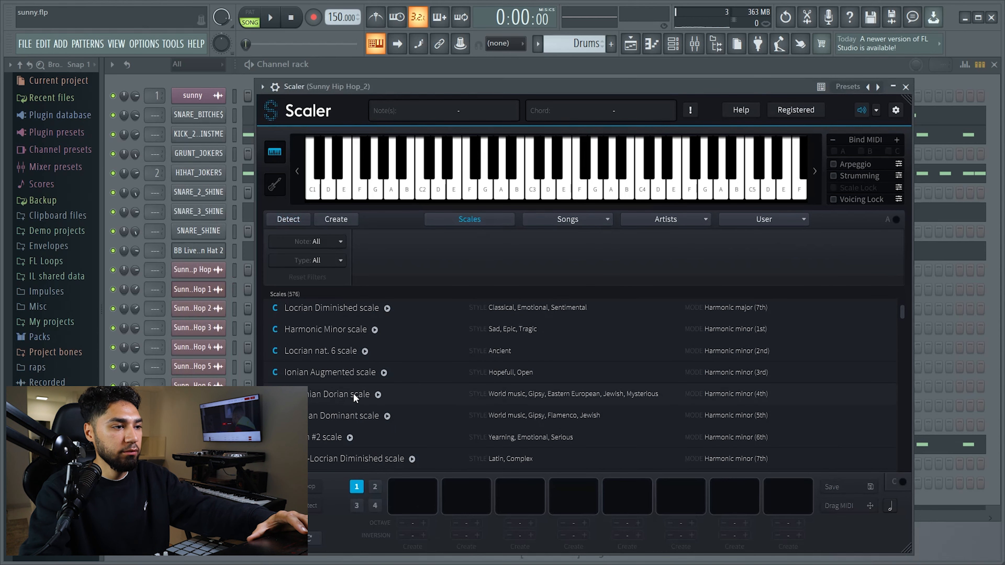
{"action": "left_click", "coordinate": [316, 241]}
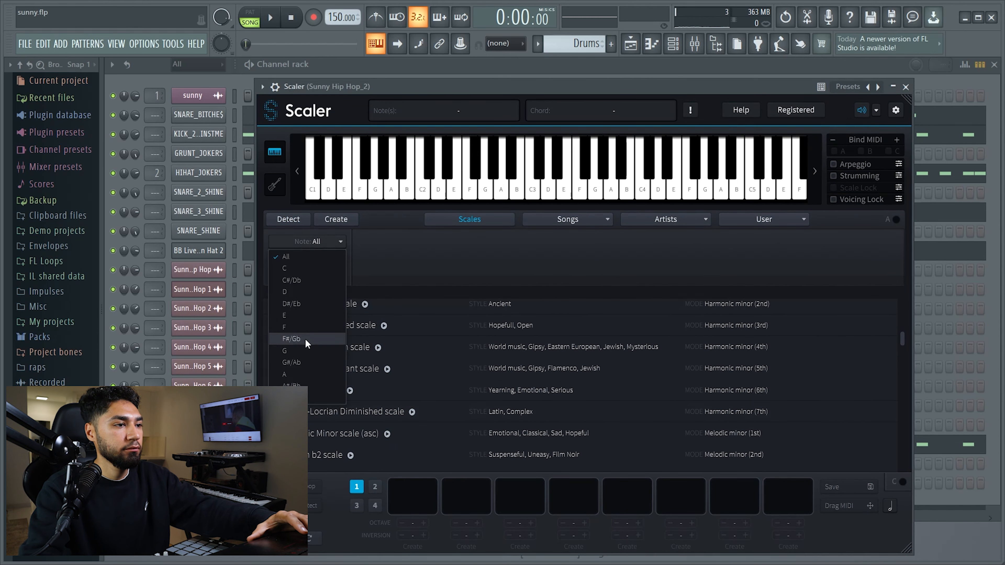
{"action": "left_click", "coordinate": [297, 376]}
{"action": "left_click", "coordinate": [324, 258]}
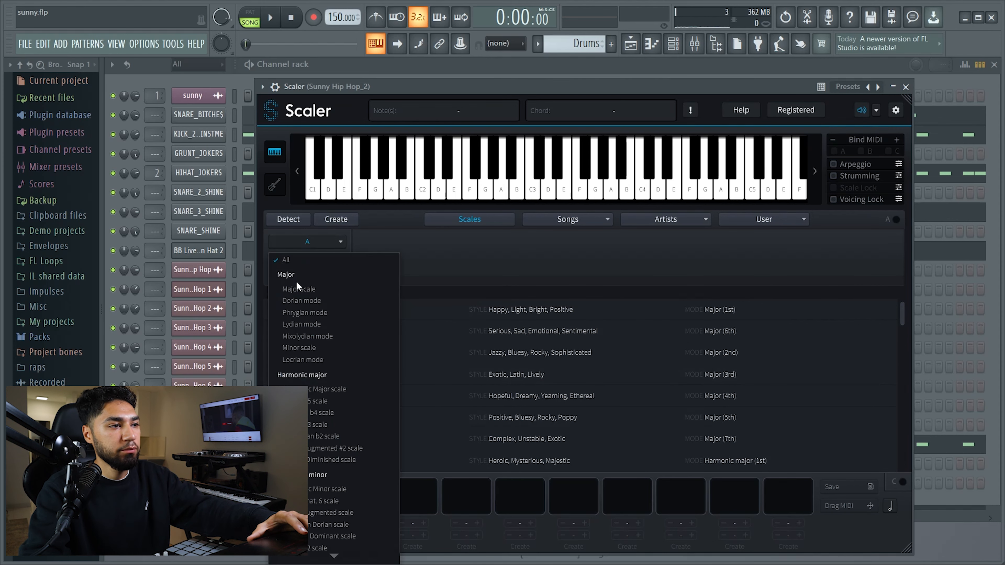
{"action": "left_click", "coordinate": [336, 290]}
{"action": "left_click", "coordinate": [336, 310]}
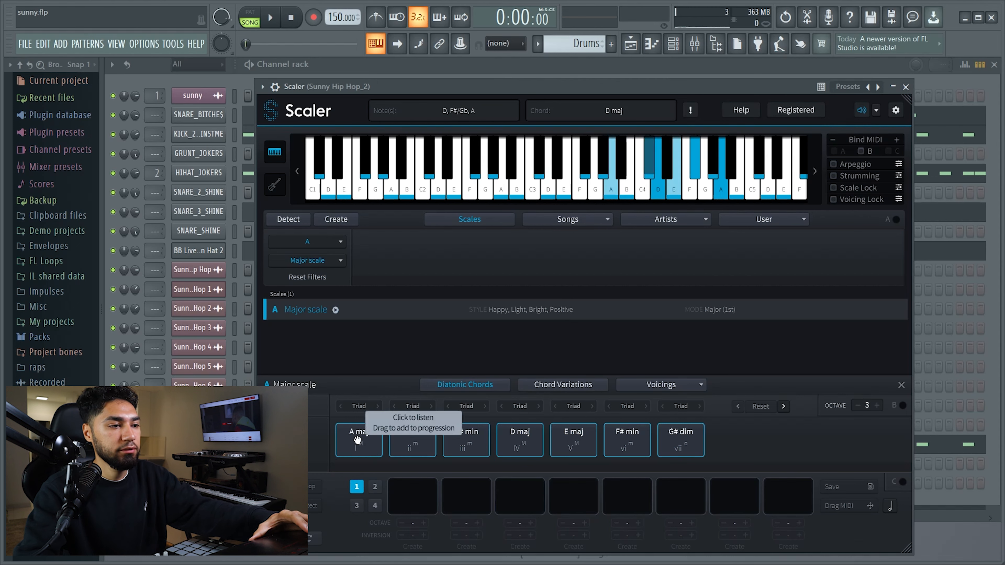
Step: Fill Scaler's progression slots with the seven diatonic triads A maj, B min, C# min, D maj, E maj, F# min and G# dim
{"action": "left_click_drag", "start_coordinate": [356, 440], "coordinate": [411, 498]}
{"action": "left_click_drag", "start_coordinate": [413, 437], "coordinate": [464, 496]}
{"action": "left_click_drag", "start_coordinate": [466, 439], "coordinate": [517, 503]}
{"action": "left_click_drag", "start_coordinate": [520, 439], "coordinate": [573, 497]}
{"action": "left_click_drag", "start_coordinate": [574, 440], "coordinate": [628, 499]}
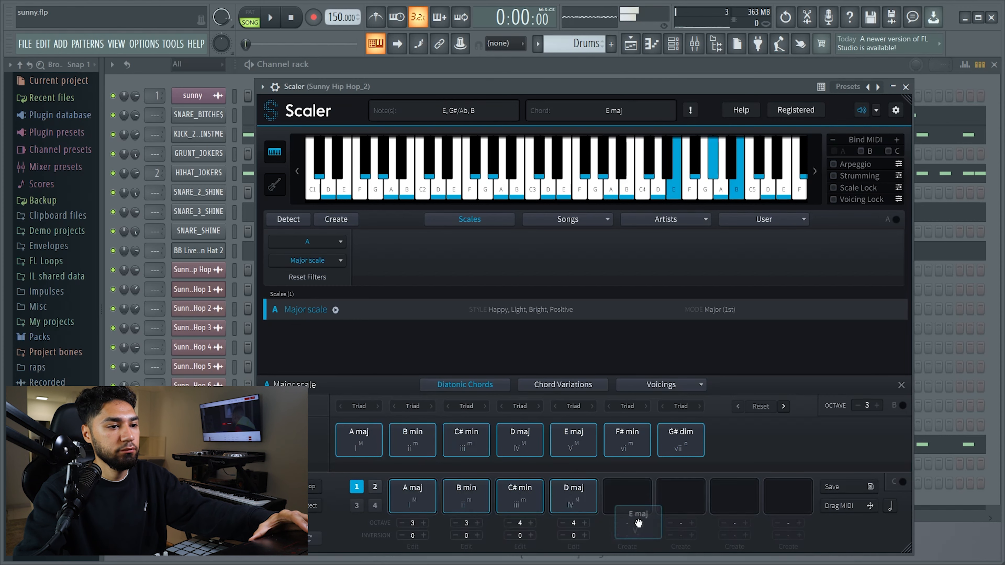
{"action": "left_click_drag", "start_coordinate": [623, 444], "coordinate": [675, 505]}
{"action": "left_click_drag", "start_coordinate": [679, 440], "coordinate": [731, 507]}
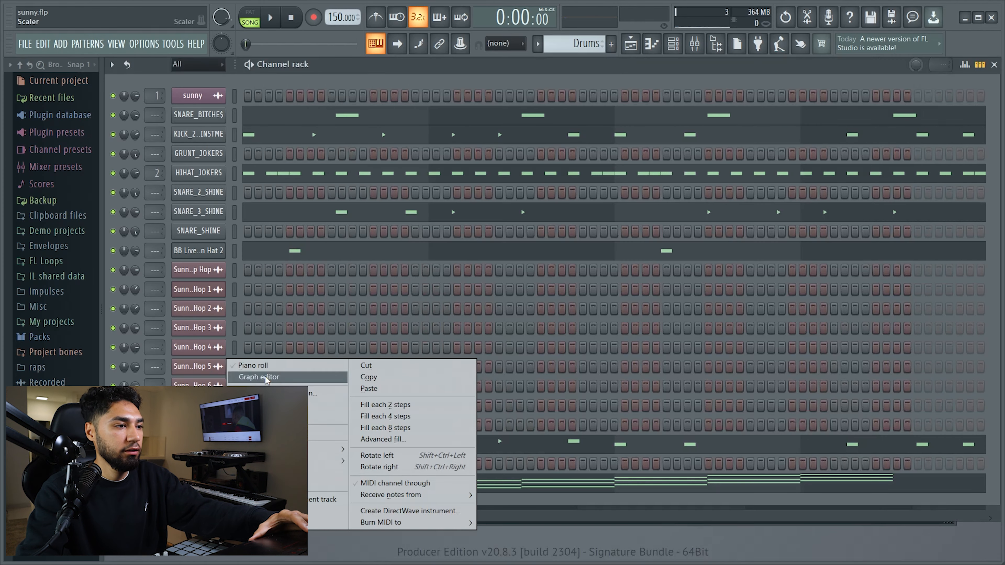
Step: Open the Scaler chord notes in the piano roll and transpose them down one octave
{"action": "left_click", "coordinate": [245, 424]}
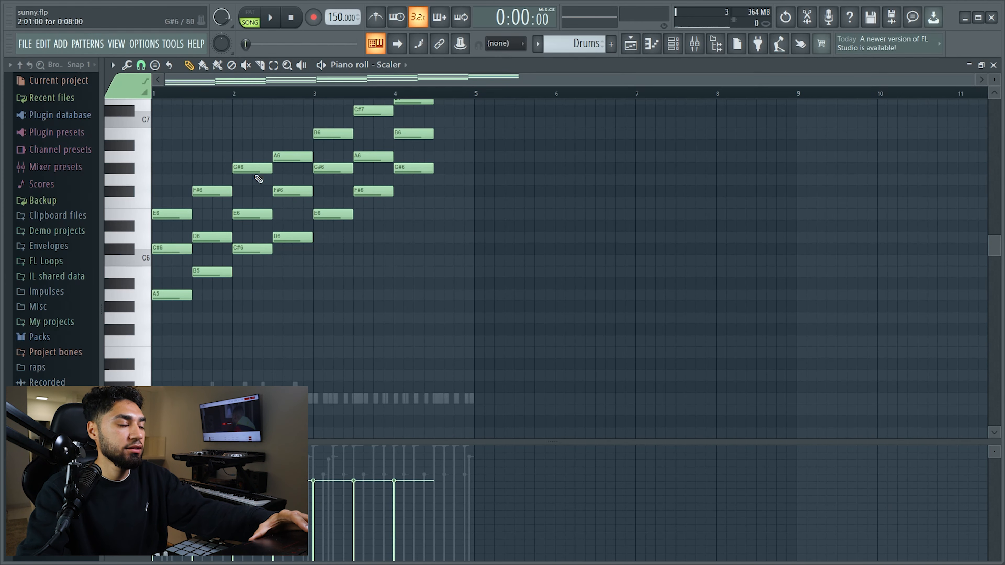
{"action": "scroll", "coordinate": [396, 273], "scroll_direction": "up", "scroll_amount": 6}
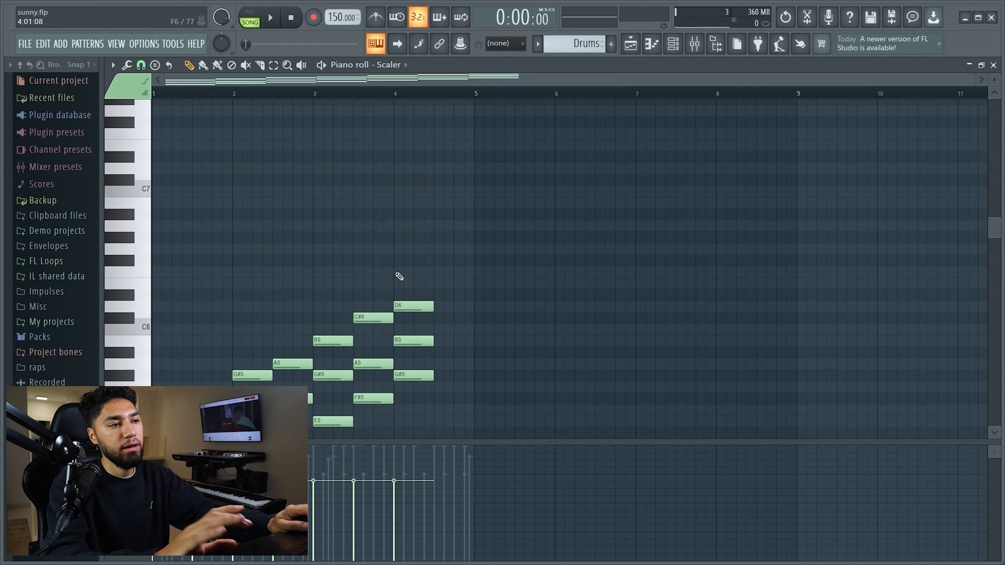
Step: In the BUTTER 808 8 piano roll, raise the C#5 note on step 13 of bar 2 to E5 while the song plays
{"action": "key", "text": "space"}
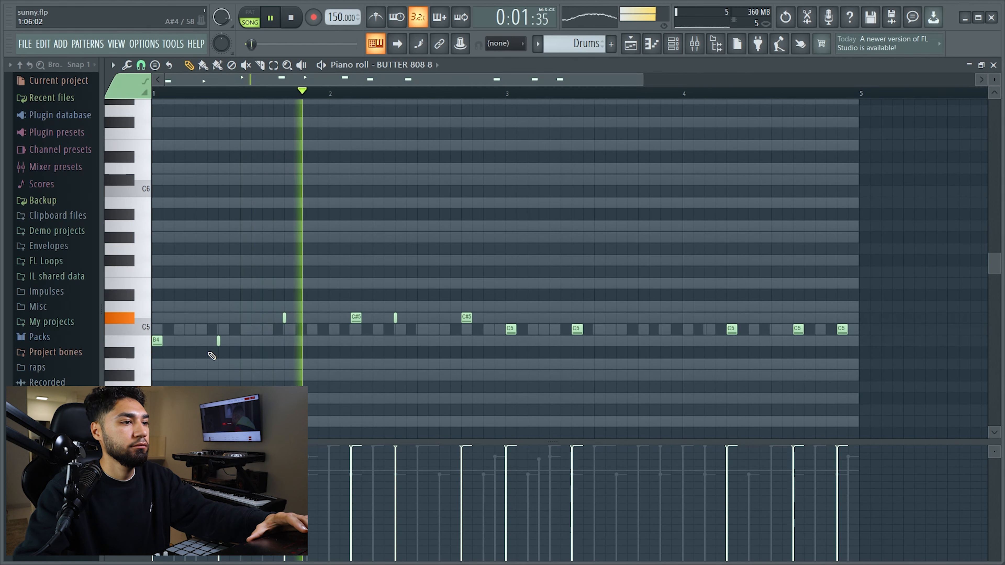
{"action": "left_click_drag", "start_coordinate": [466, 317], "coordinate": [465, 282]}
{"action": "key", "text": "space"}
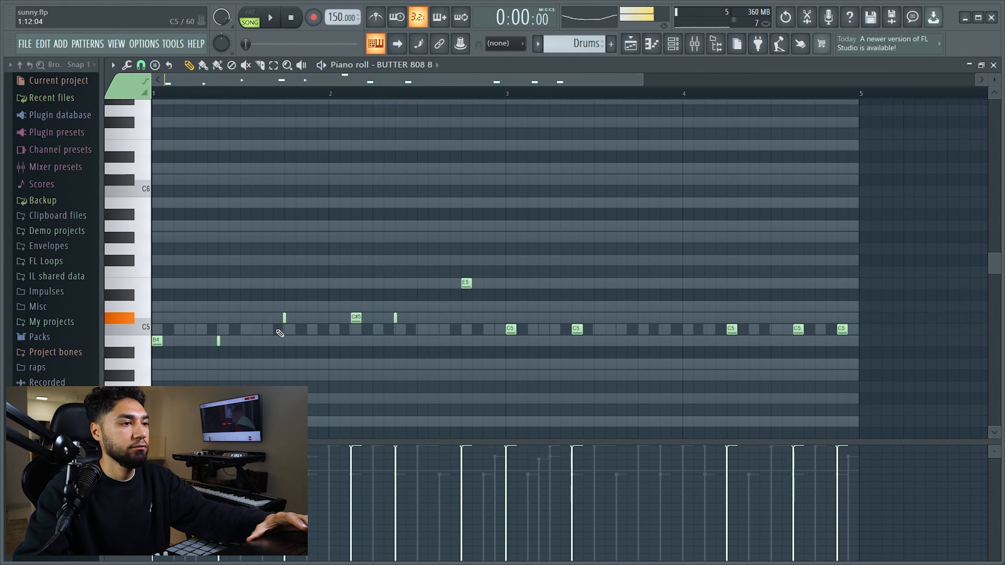
Step: Audition the BUTTER 808 8 note on step 13 of bar 1 at E5 and C#5, and move it to B4
{"action": "left_click_drag", "start_coordinate": [282, 288], "coordinate": [282, 282]}
{"action": "key", "text": "space"}
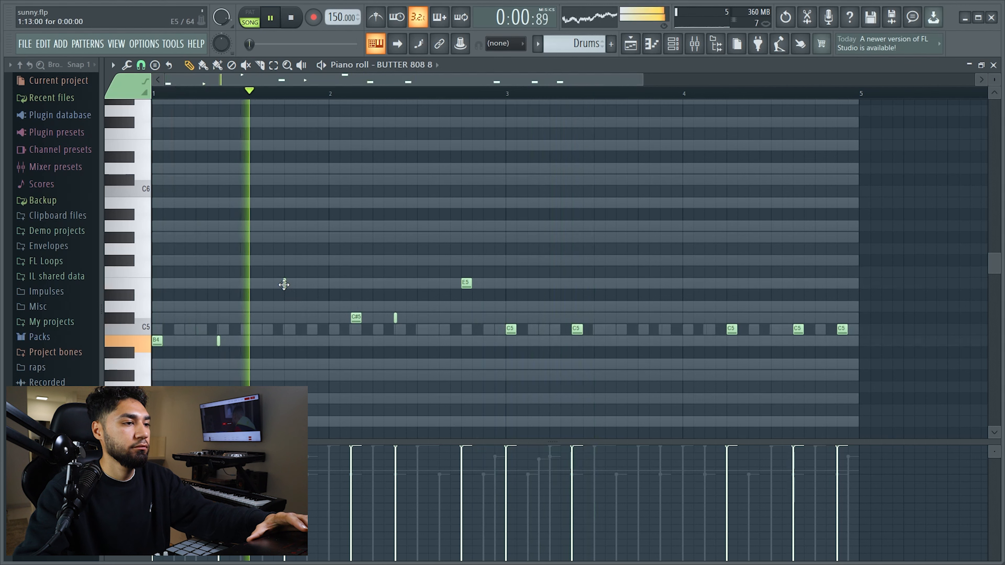
{"action": "key", "text": "space"}
{"action": "key", "text": "space"}
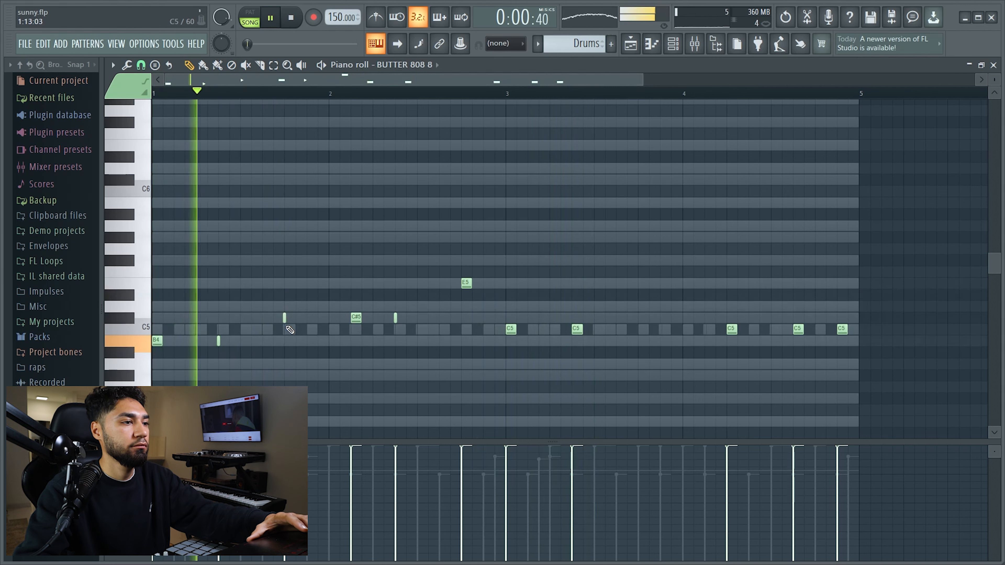
{"action": "left_click_drag", "start_coordinate": [285, 326], "coordinate": [285, 341]}
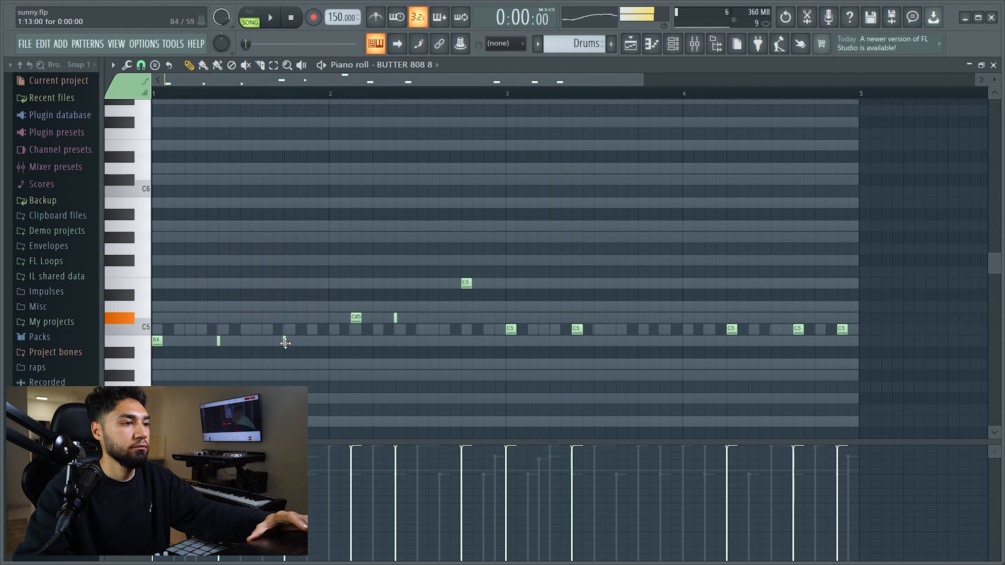